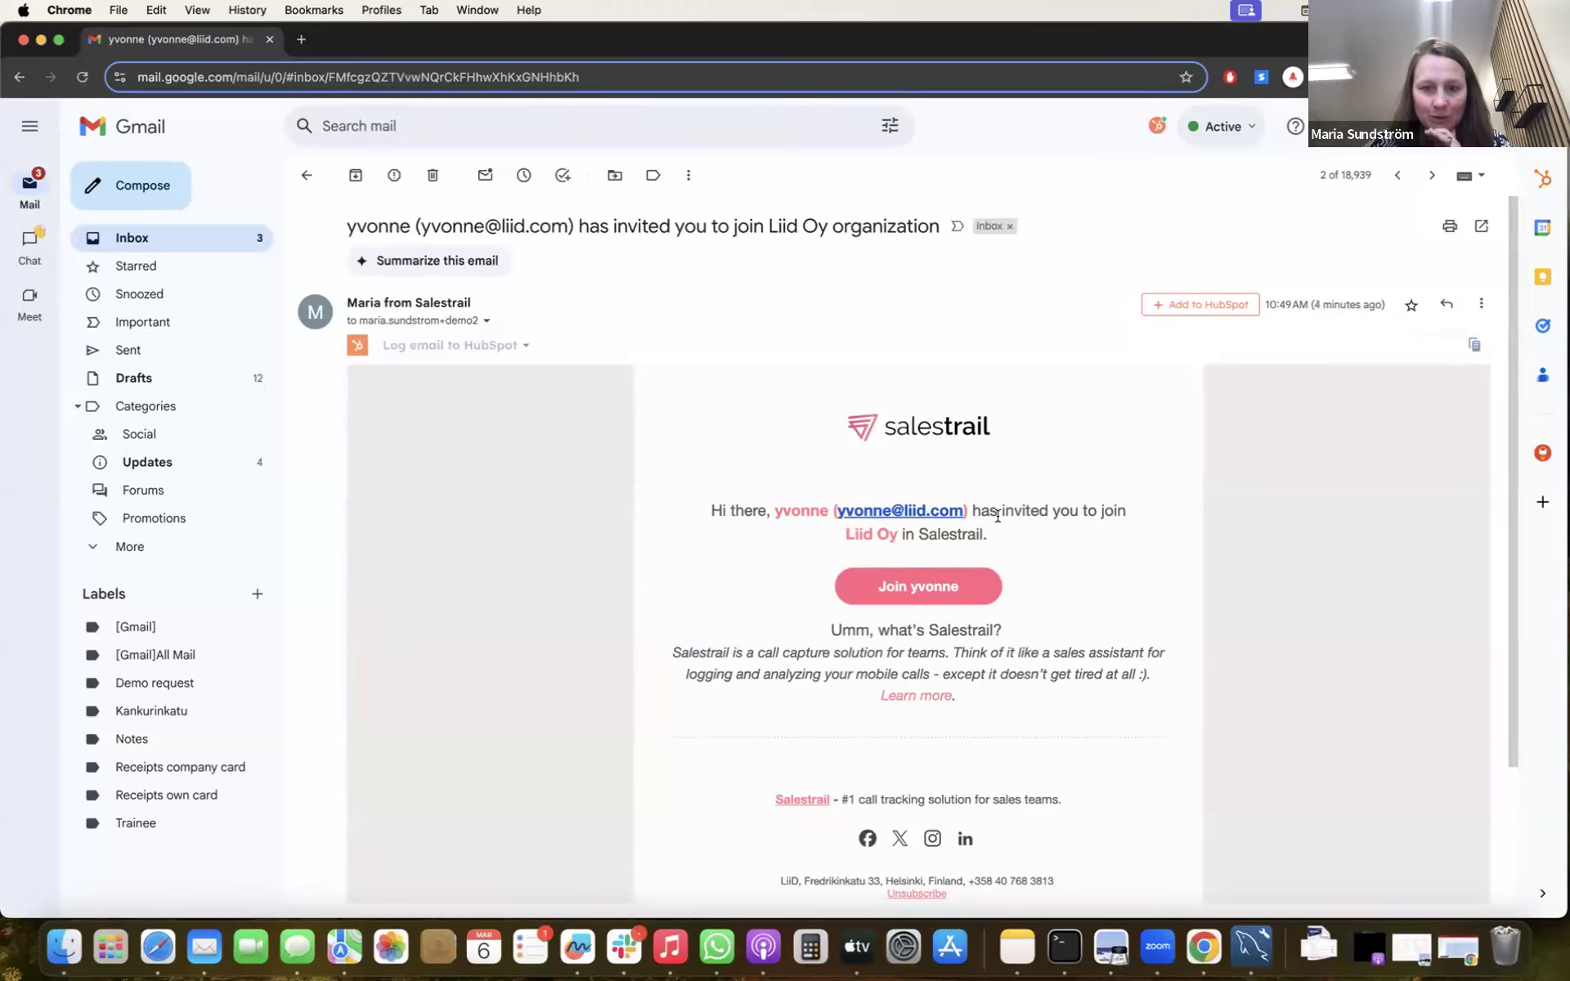
# - Accept the Liid Oy invitation in the email to open the Salestrail signup page
pyautogui.click(919, 582)
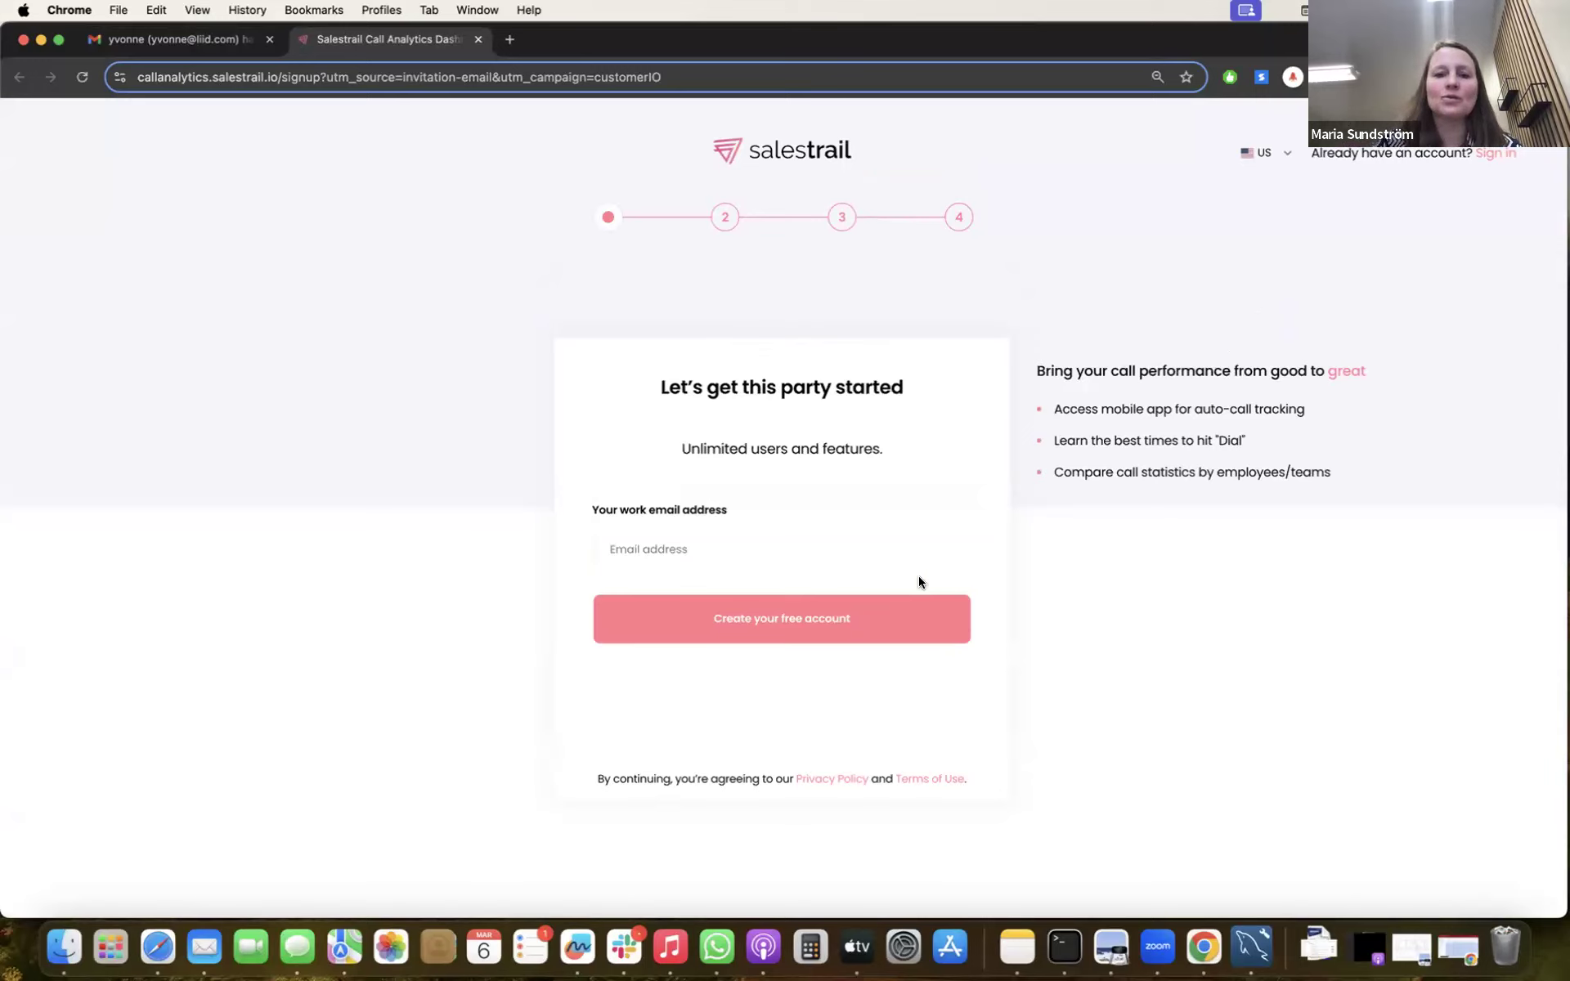
# - Sign up with the autofilled work email plus a suffix, then enter the emailed 6-digit code
pyautogui.click(651, 546)
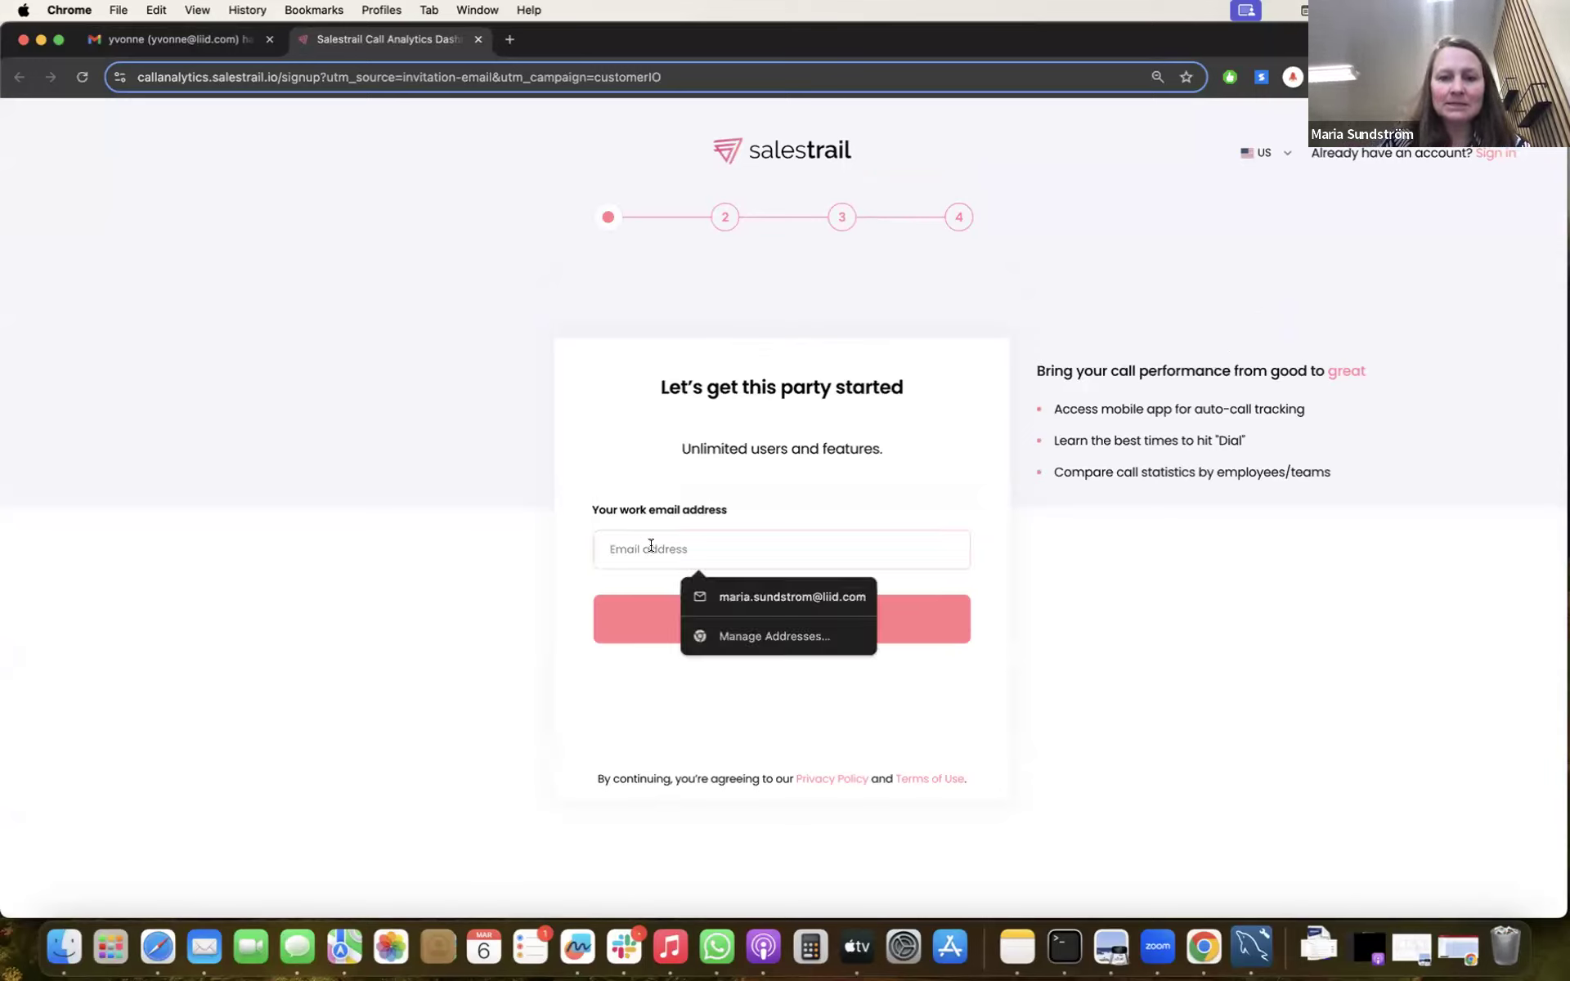
pyautogui.press('Down')
pyautogui.press('Return')
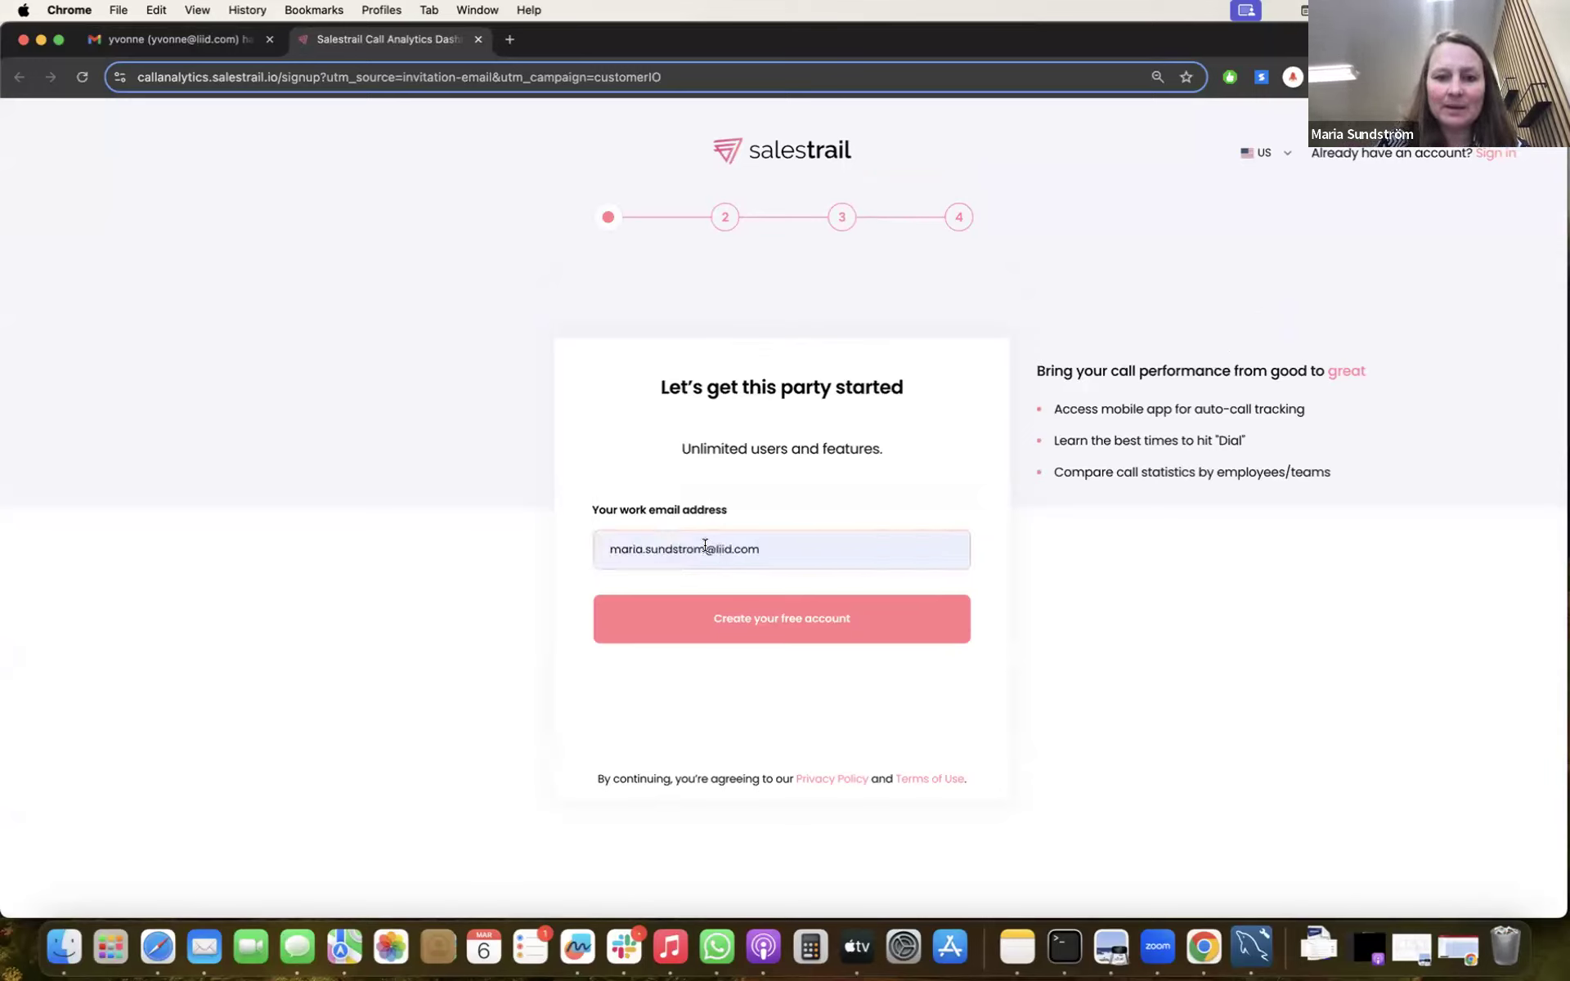
pyautogui.click(708, 548)
pyautogui.write('+demo2')
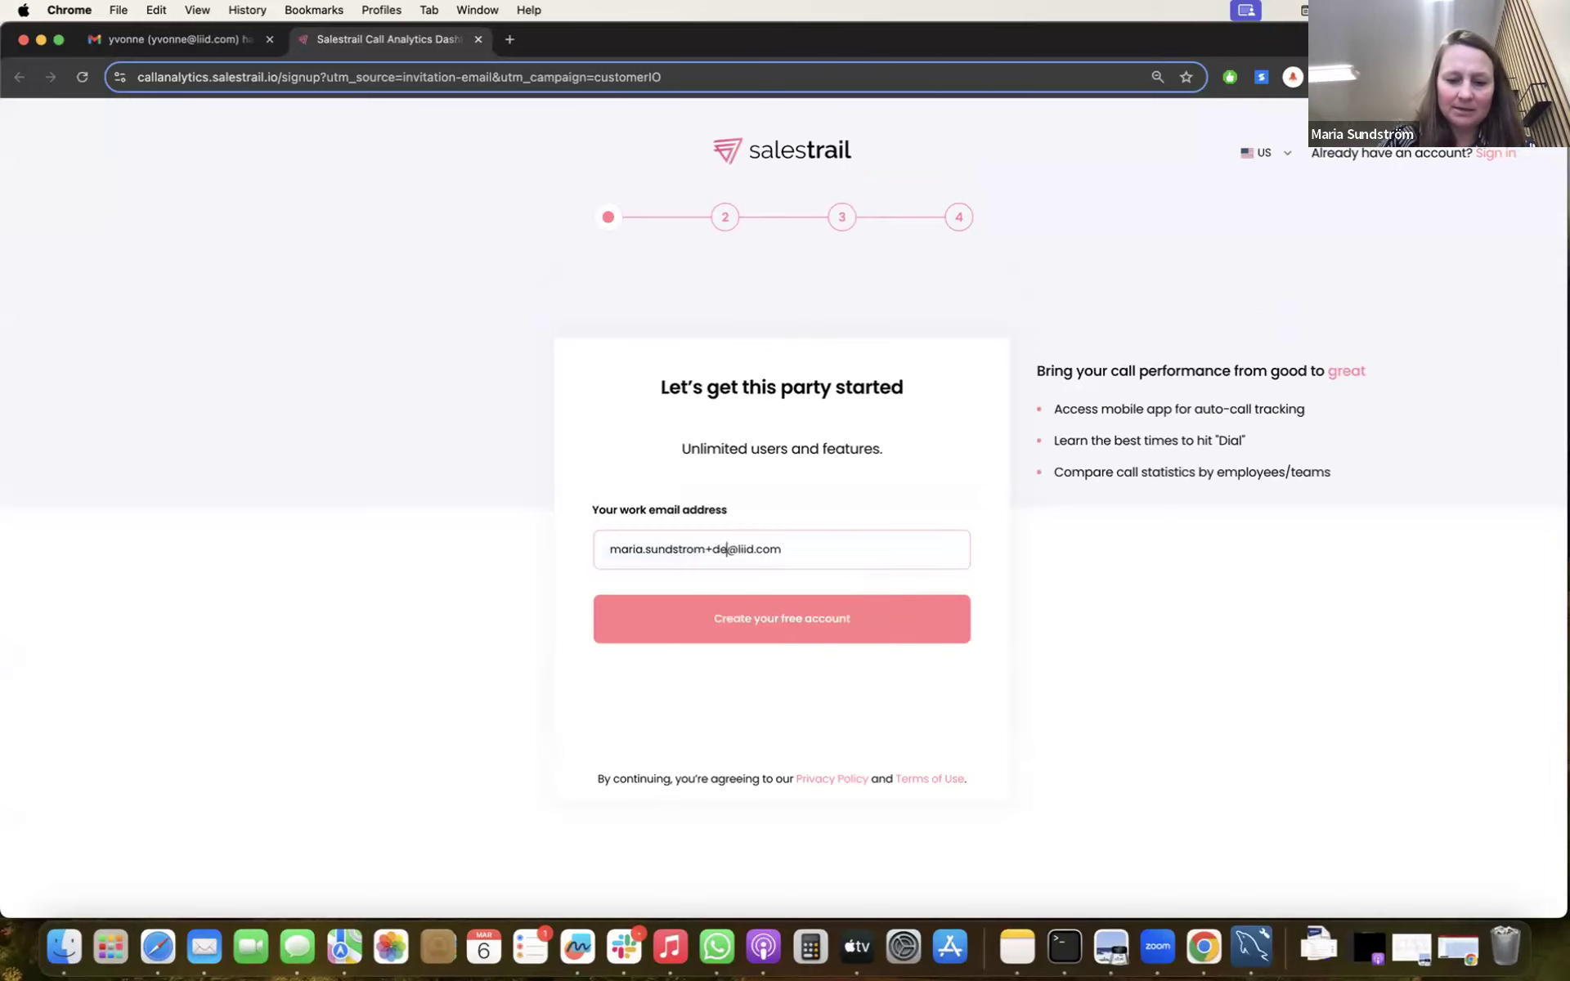
pyautogui.click(781, 620)
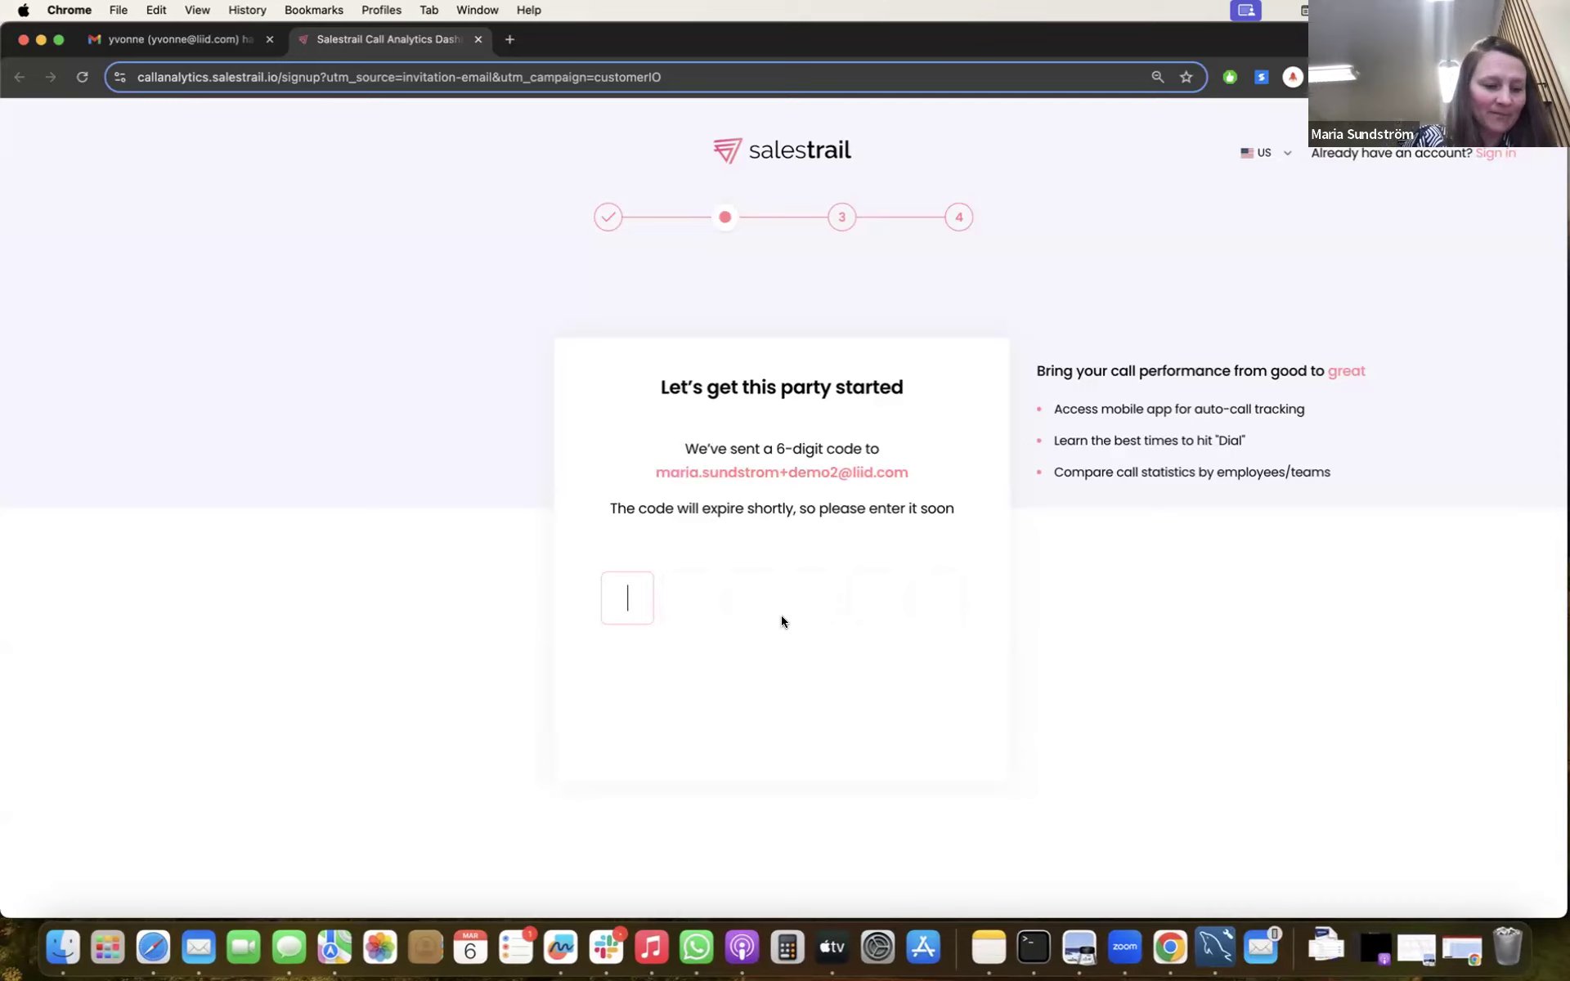
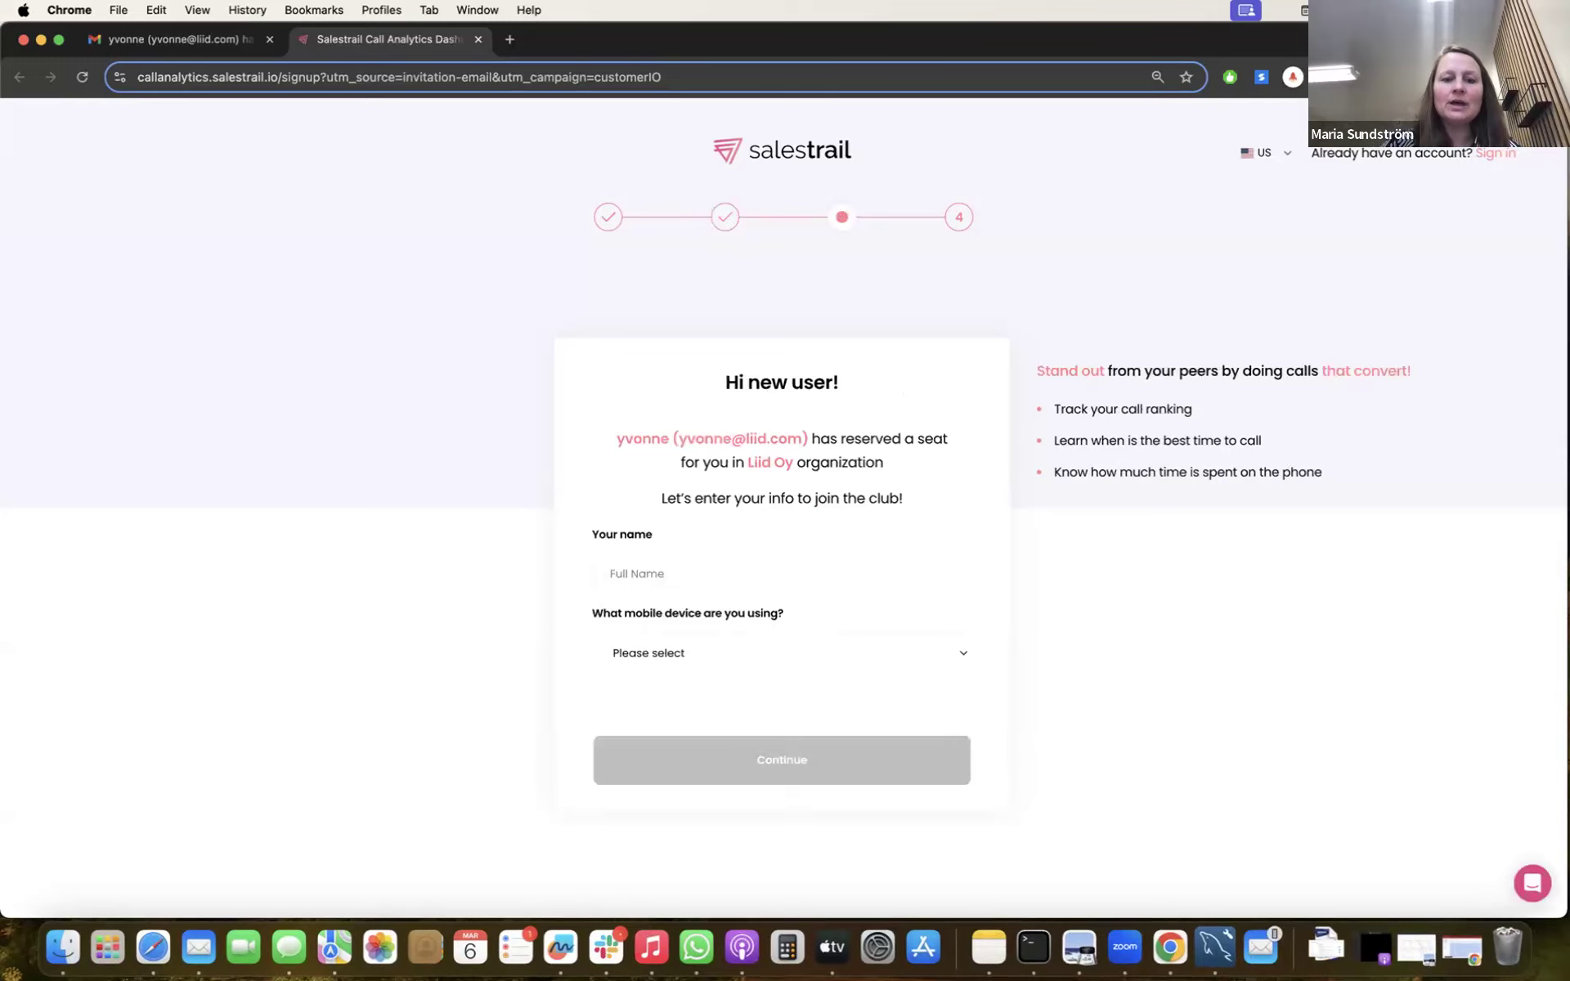
# - Enter the user's full name, fixing a typo, and choose Android as the mobile device
pyautogui.click(665, 581)
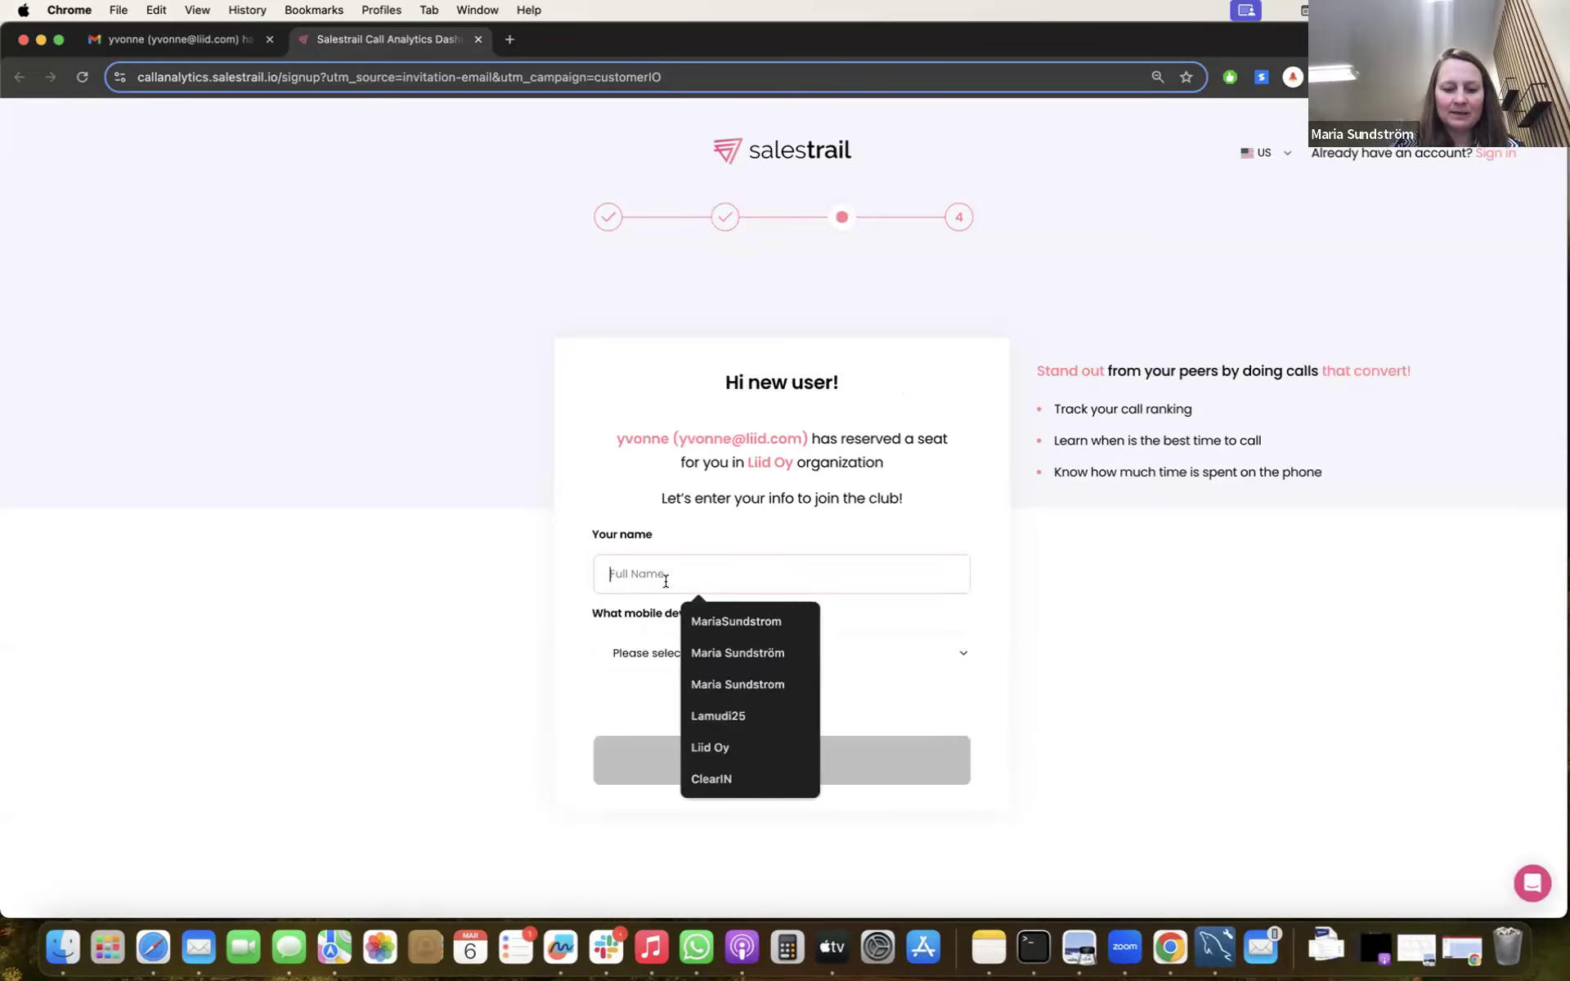
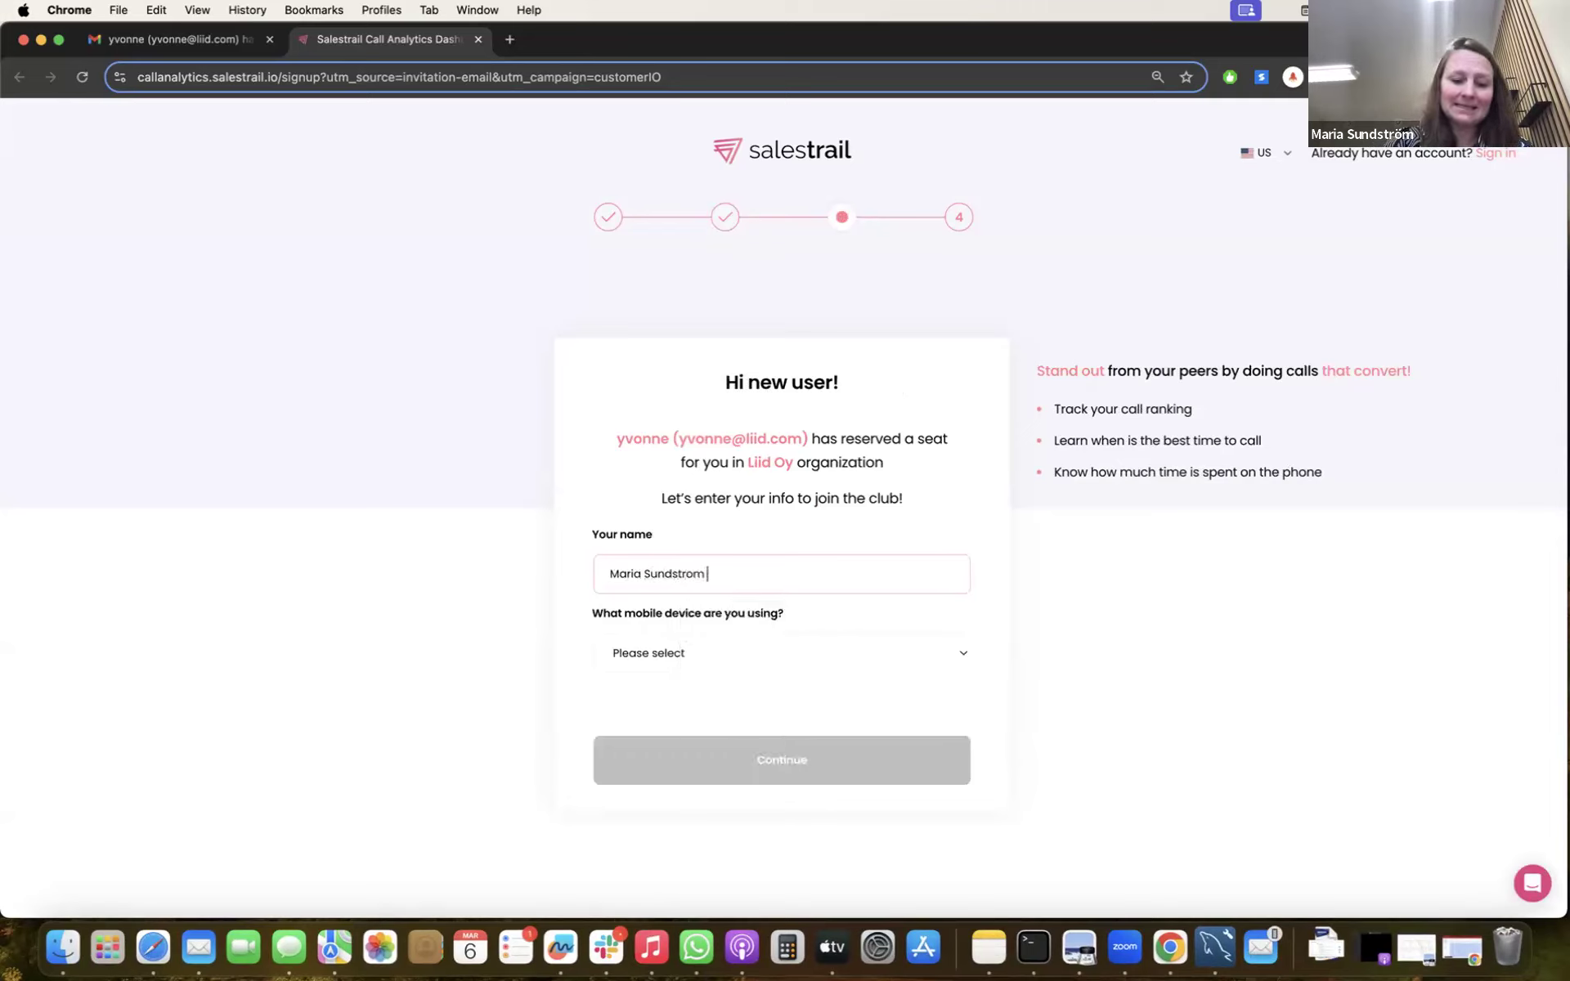
pyautogui.write('DEmo2')
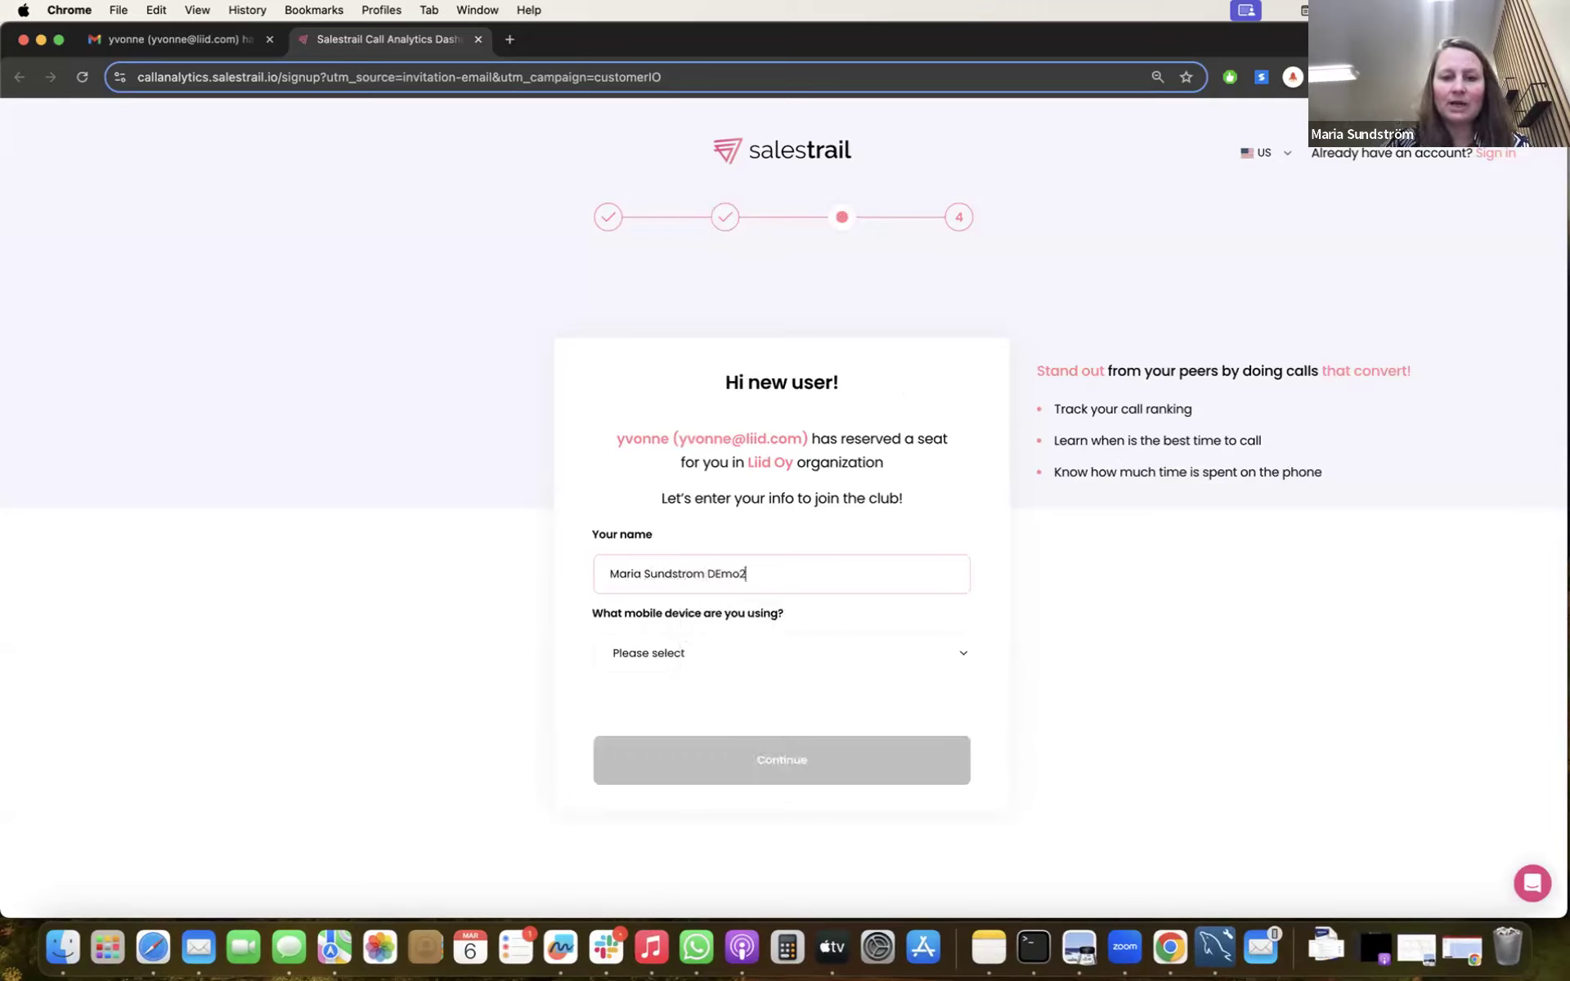
pyautogui.click(719, 573)
pyautogui.press('BackSpace')
pyautogui.write('e')
pyautogui.click(697, 651)
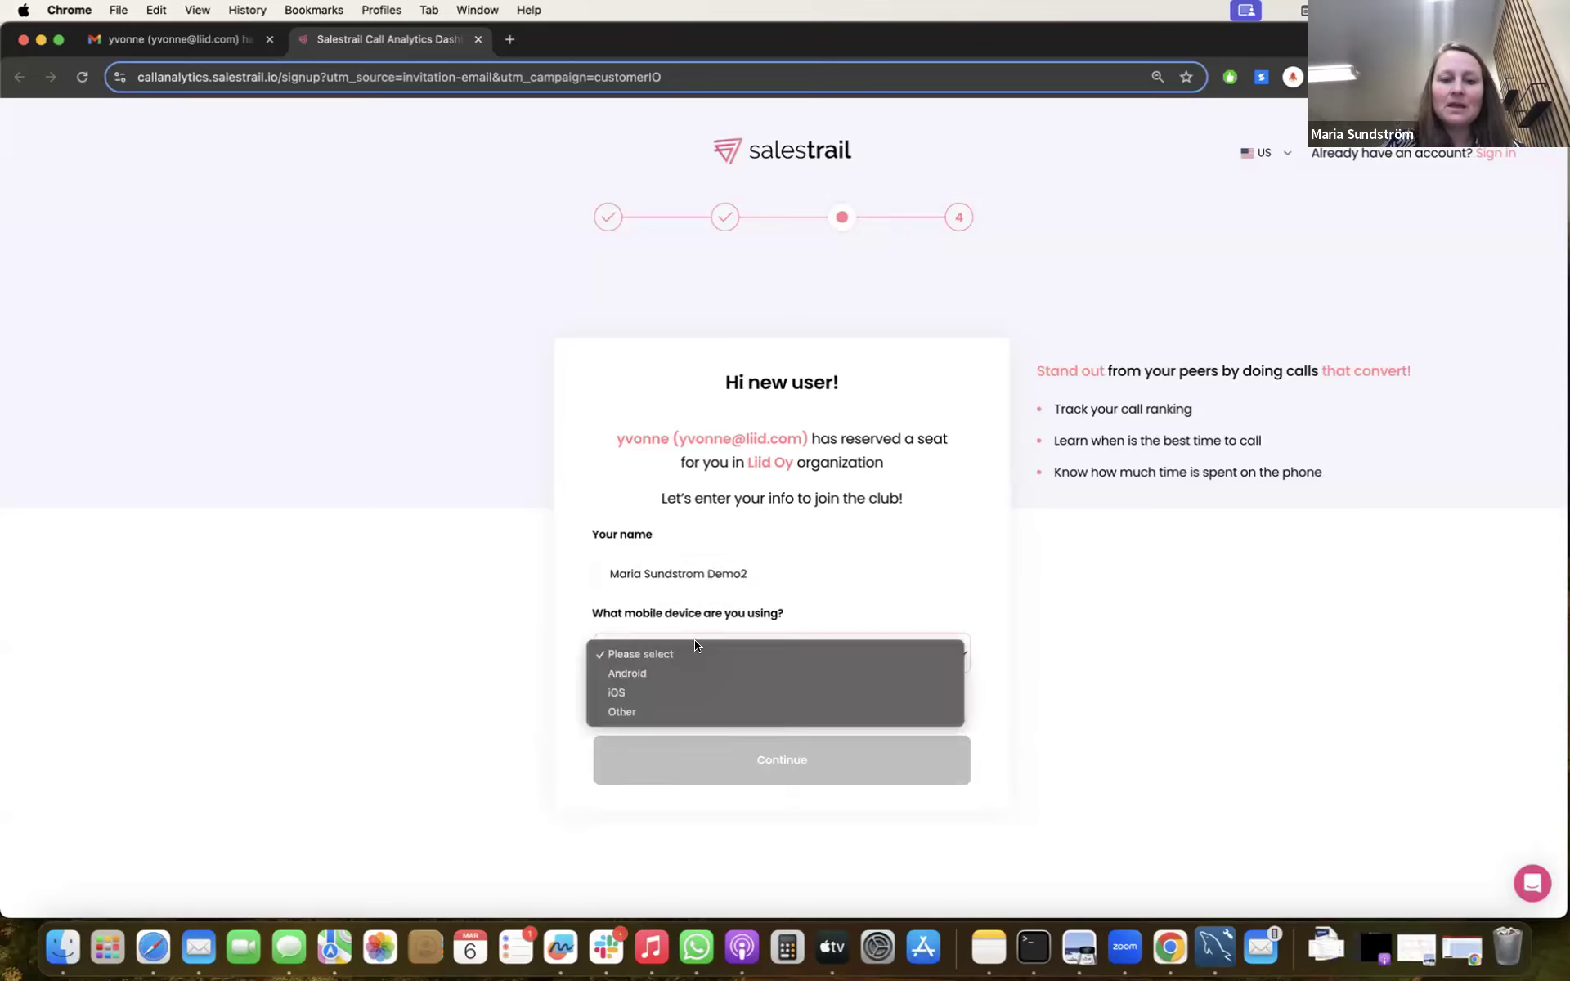
pyautogui.click(662, 673)
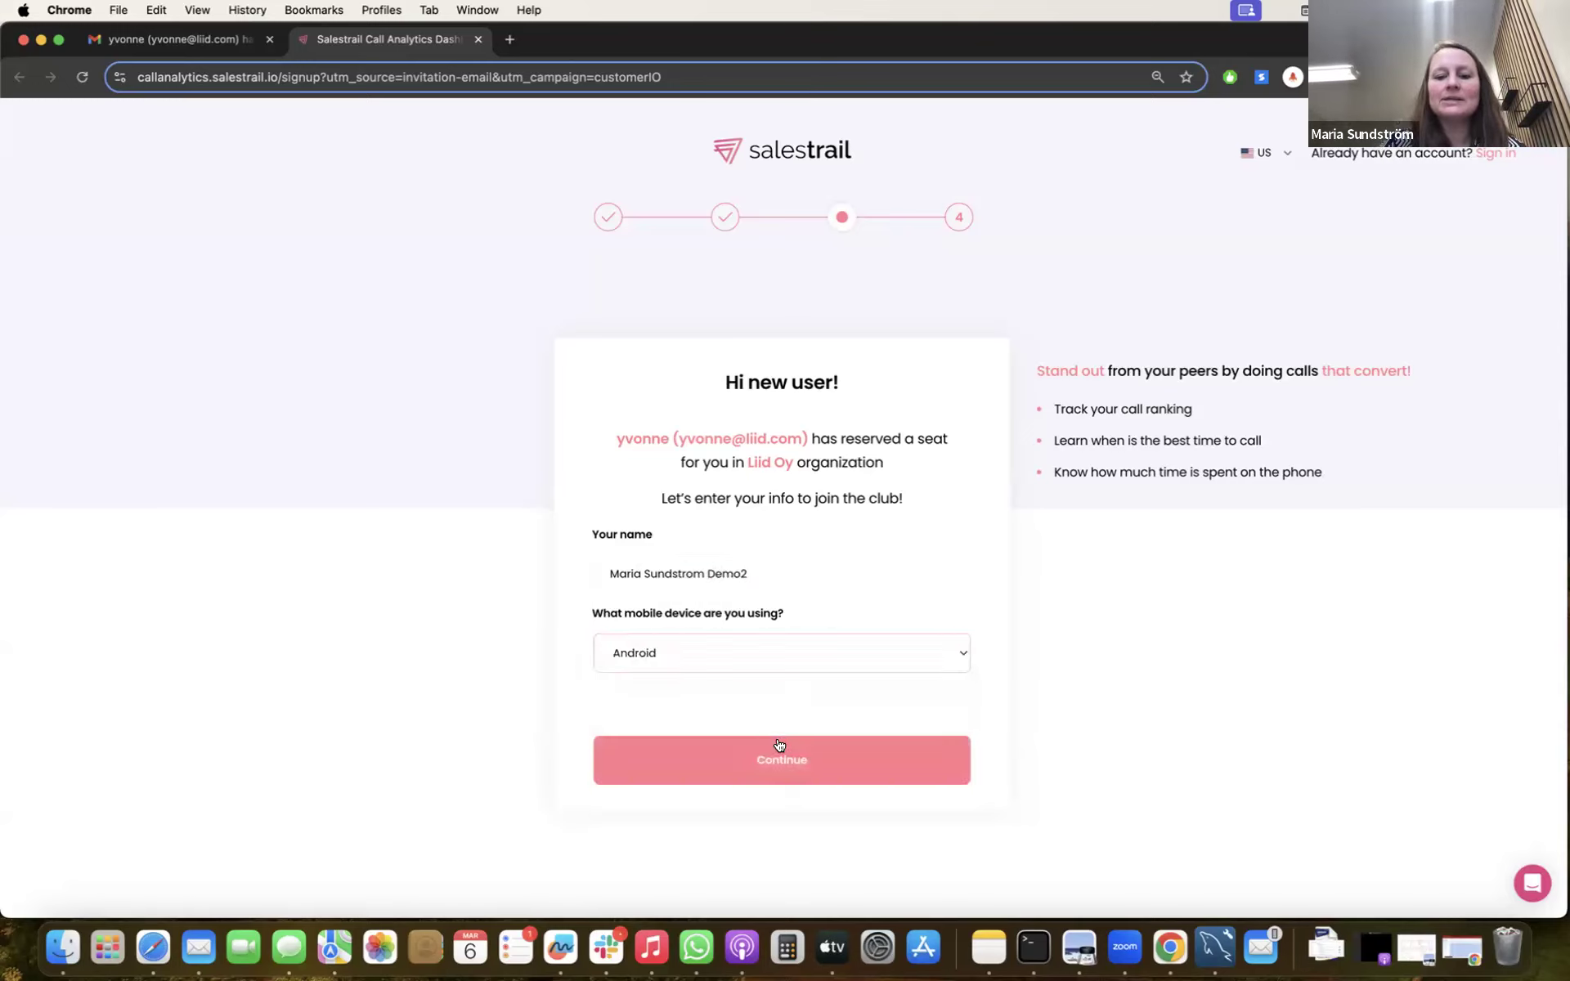
pyautogui.click(783, 762)
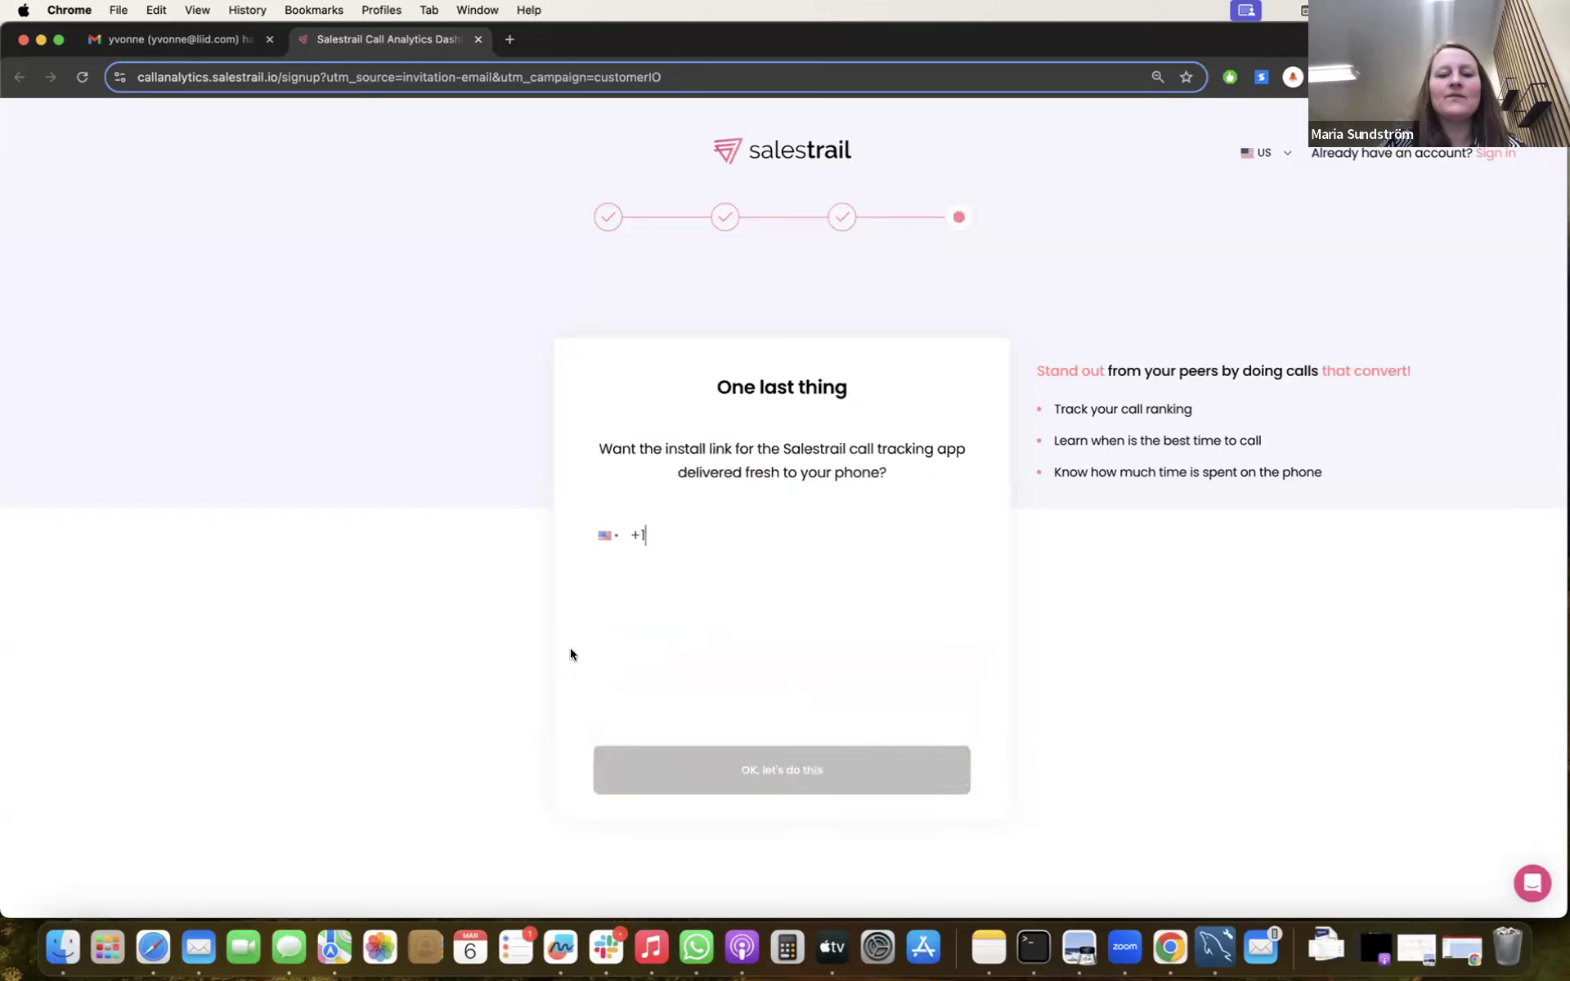
# - Replace the +1 prefix with the saved mobile number and request the app install link
pyautogui.press('BackSpace')
pyautogui.press('BackSpace')
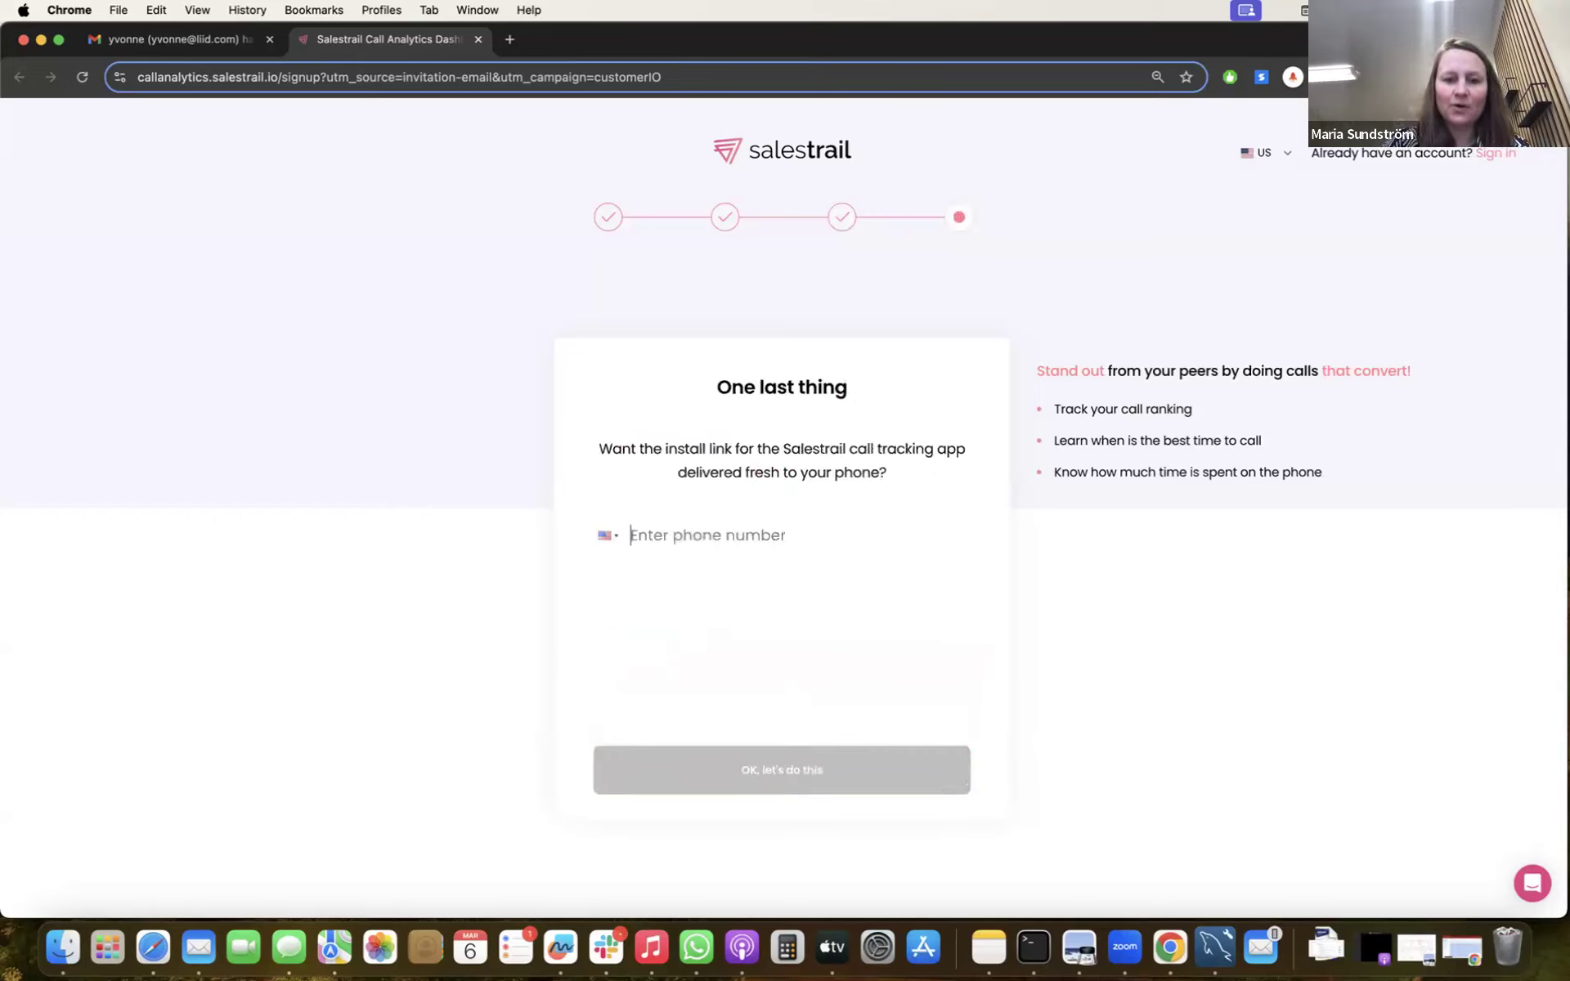
pyautogui.write('+3')
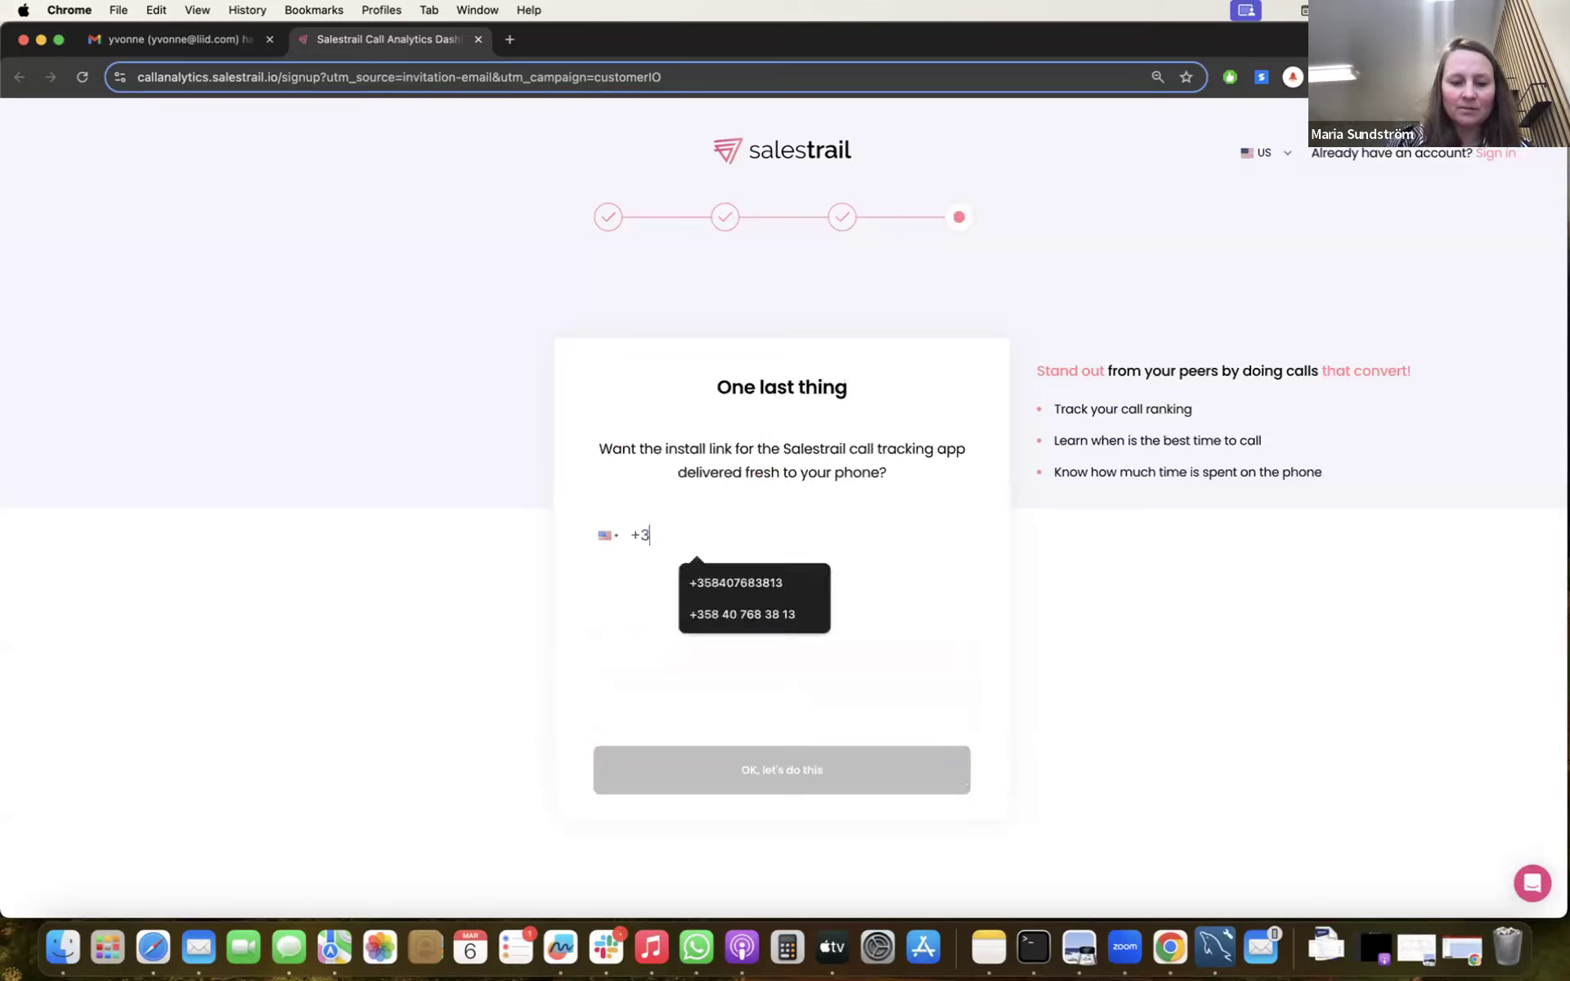
pyautogui.write('58 40')
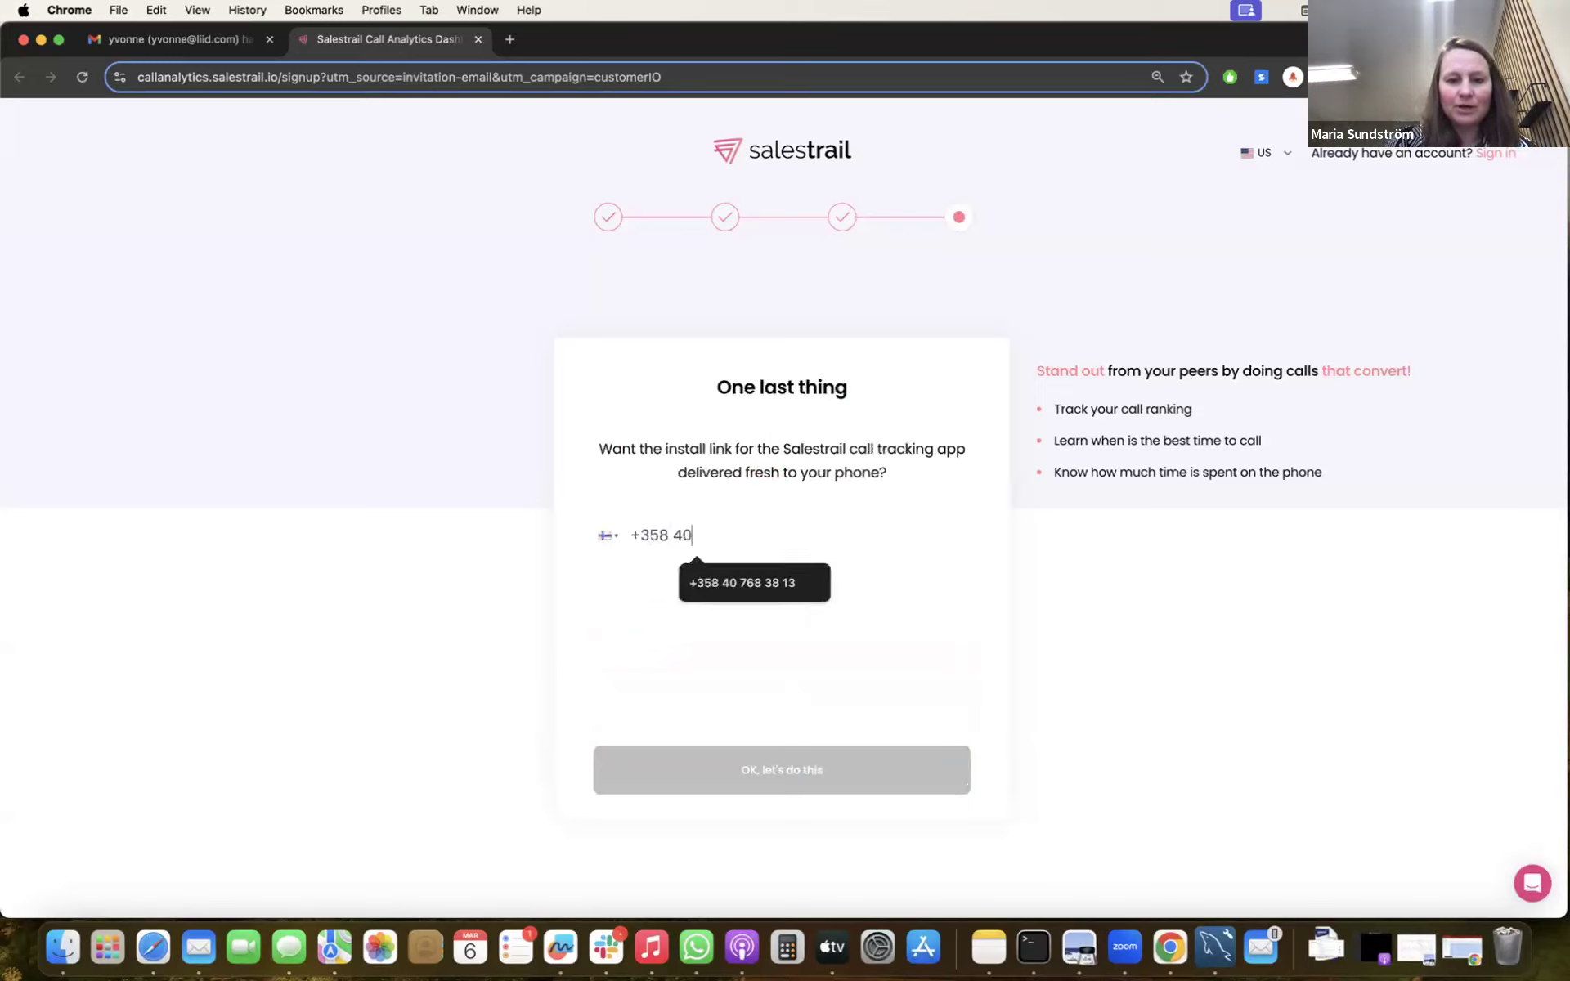
pyautogui.click(727, 590)
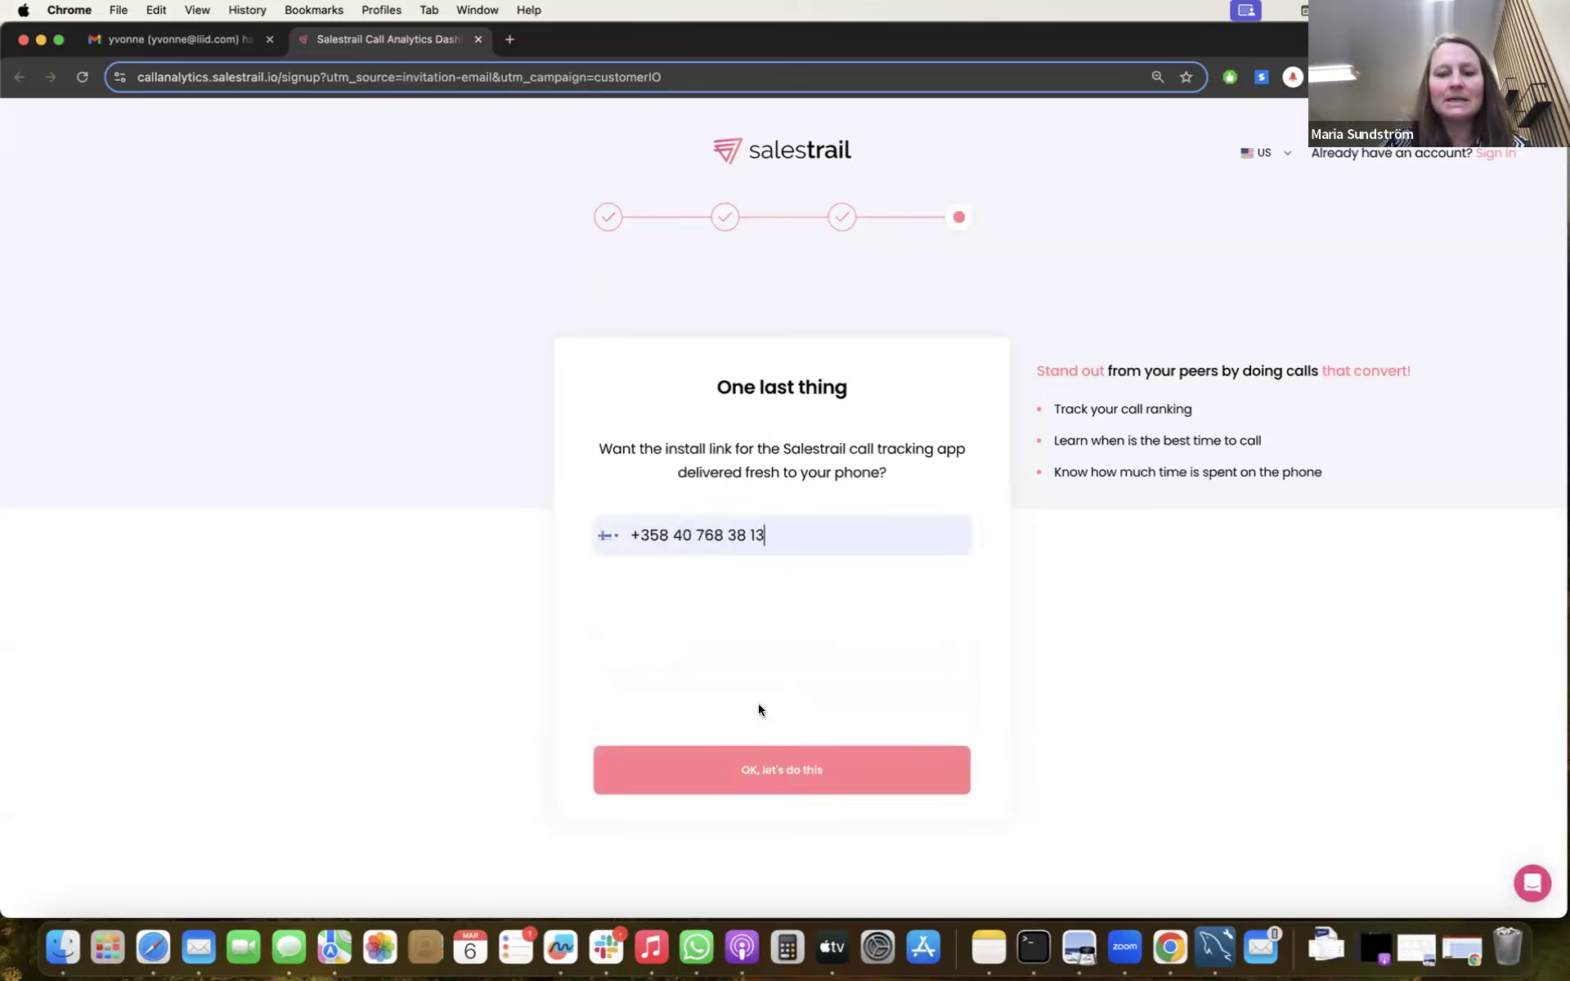
pyautogui.click(783, 764)
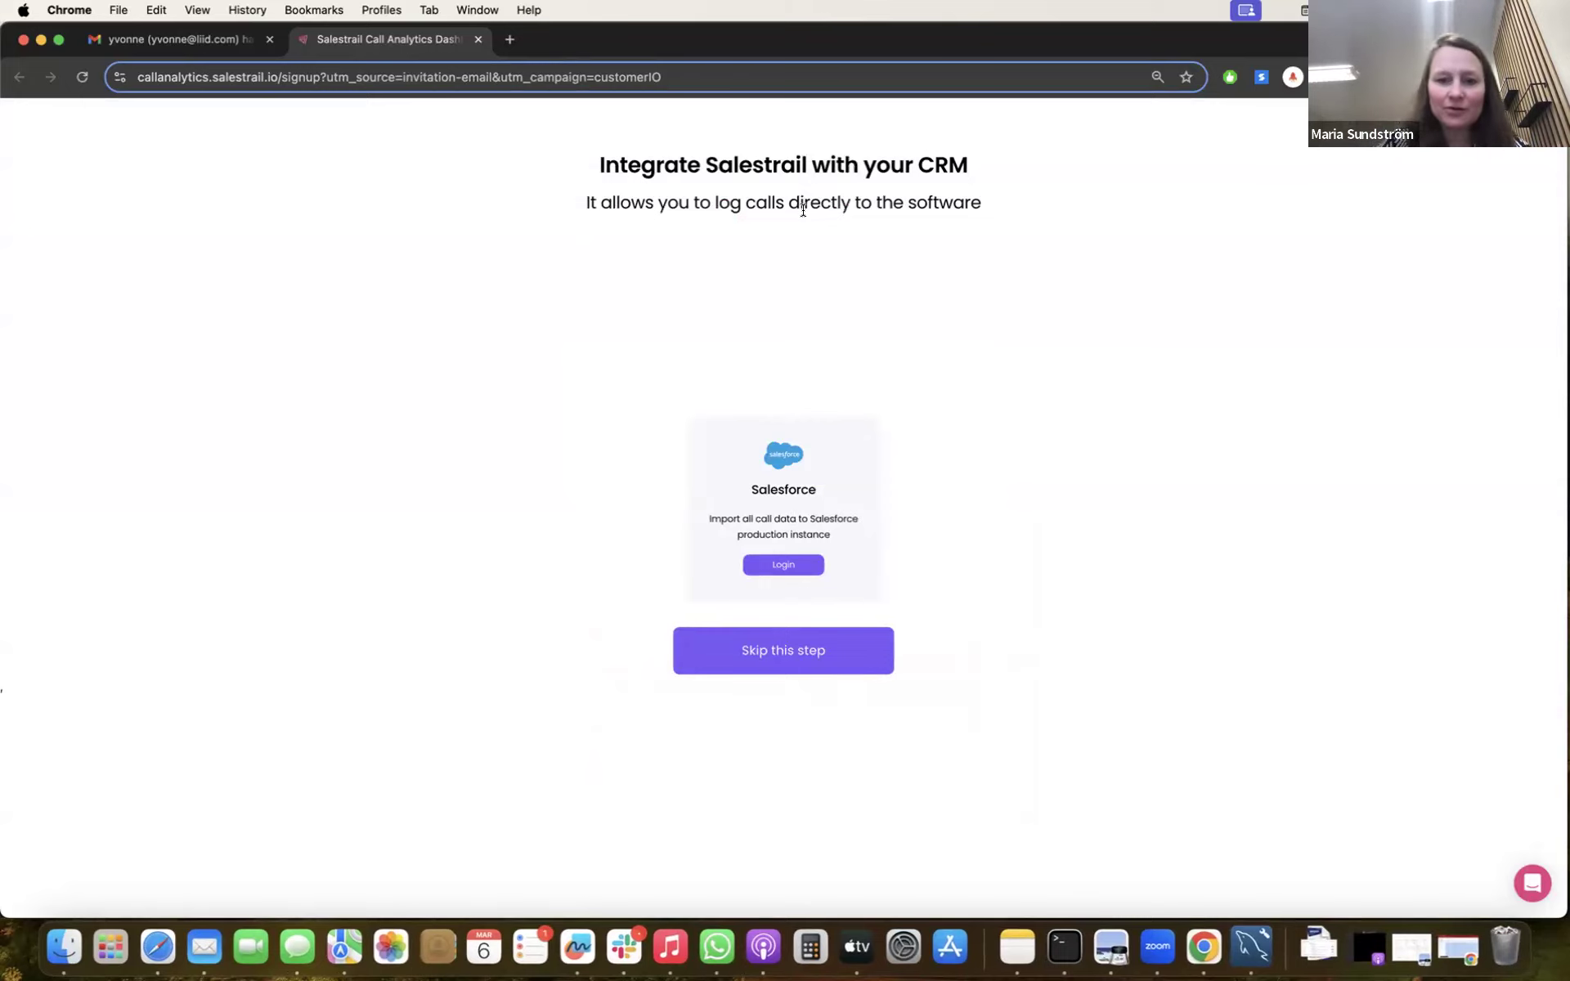
# - Start the Salesforce login, choose a different username, and switch to Use Custom Domain
pyautogui.click(783, 566)
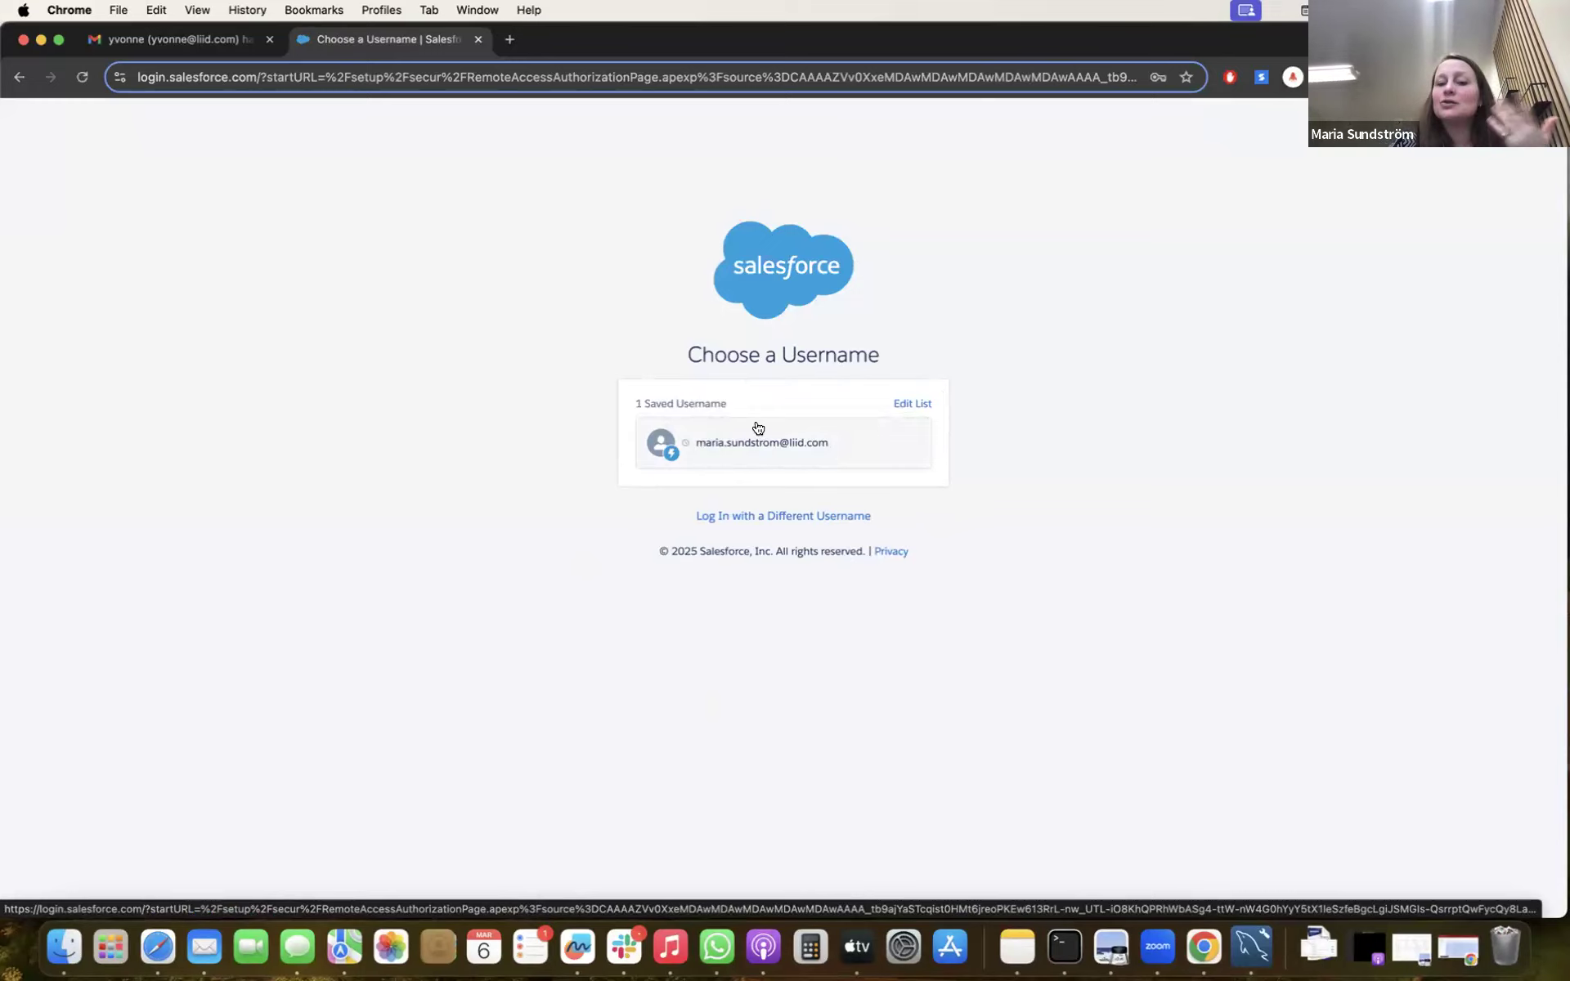
pyautogui.click(772, 516)
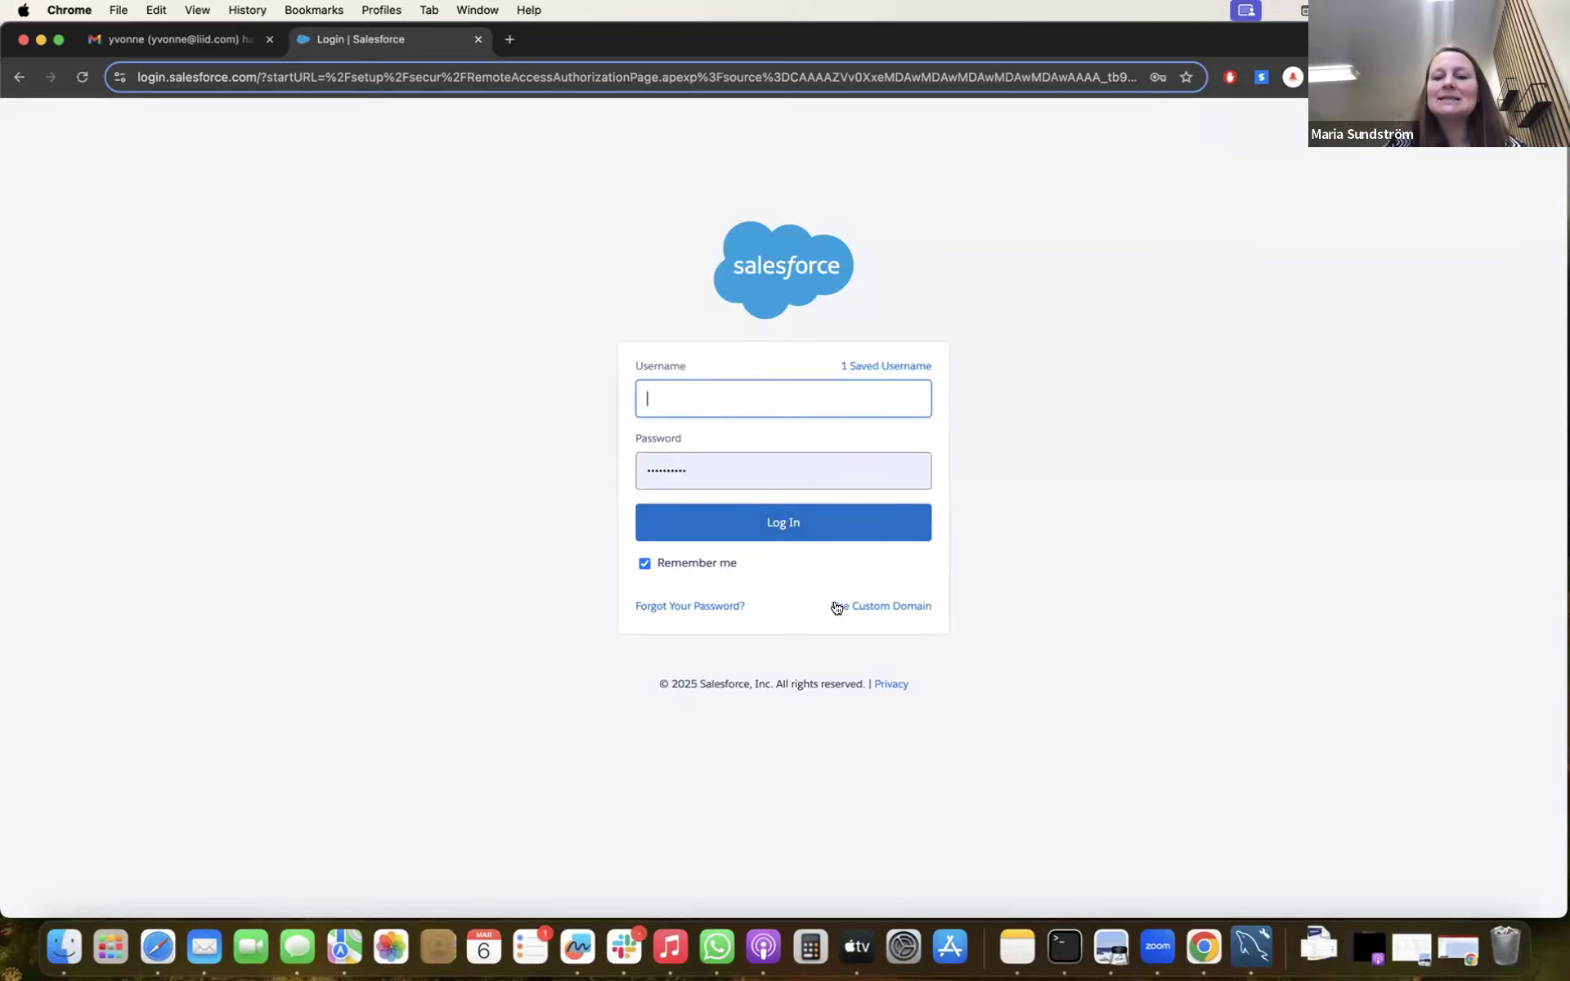
pyautogui.click(876, 605)
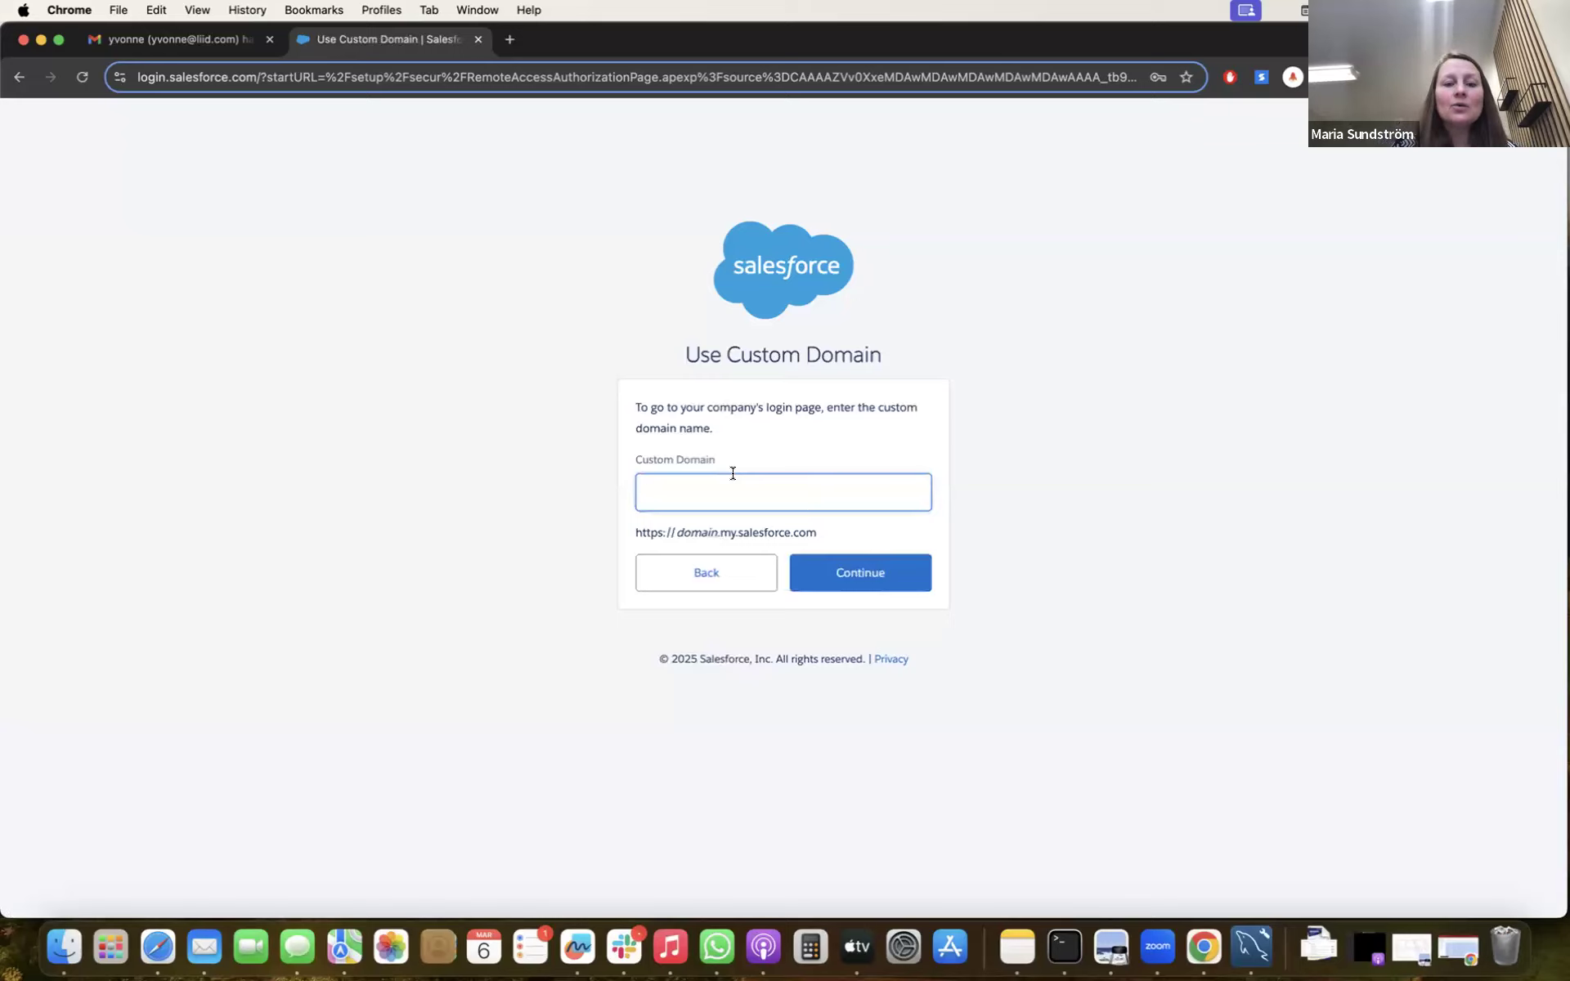
# - Sign in to Salesforce on the 'salestrail' custom domain with the saved account
pyautogui.write('salestrail')
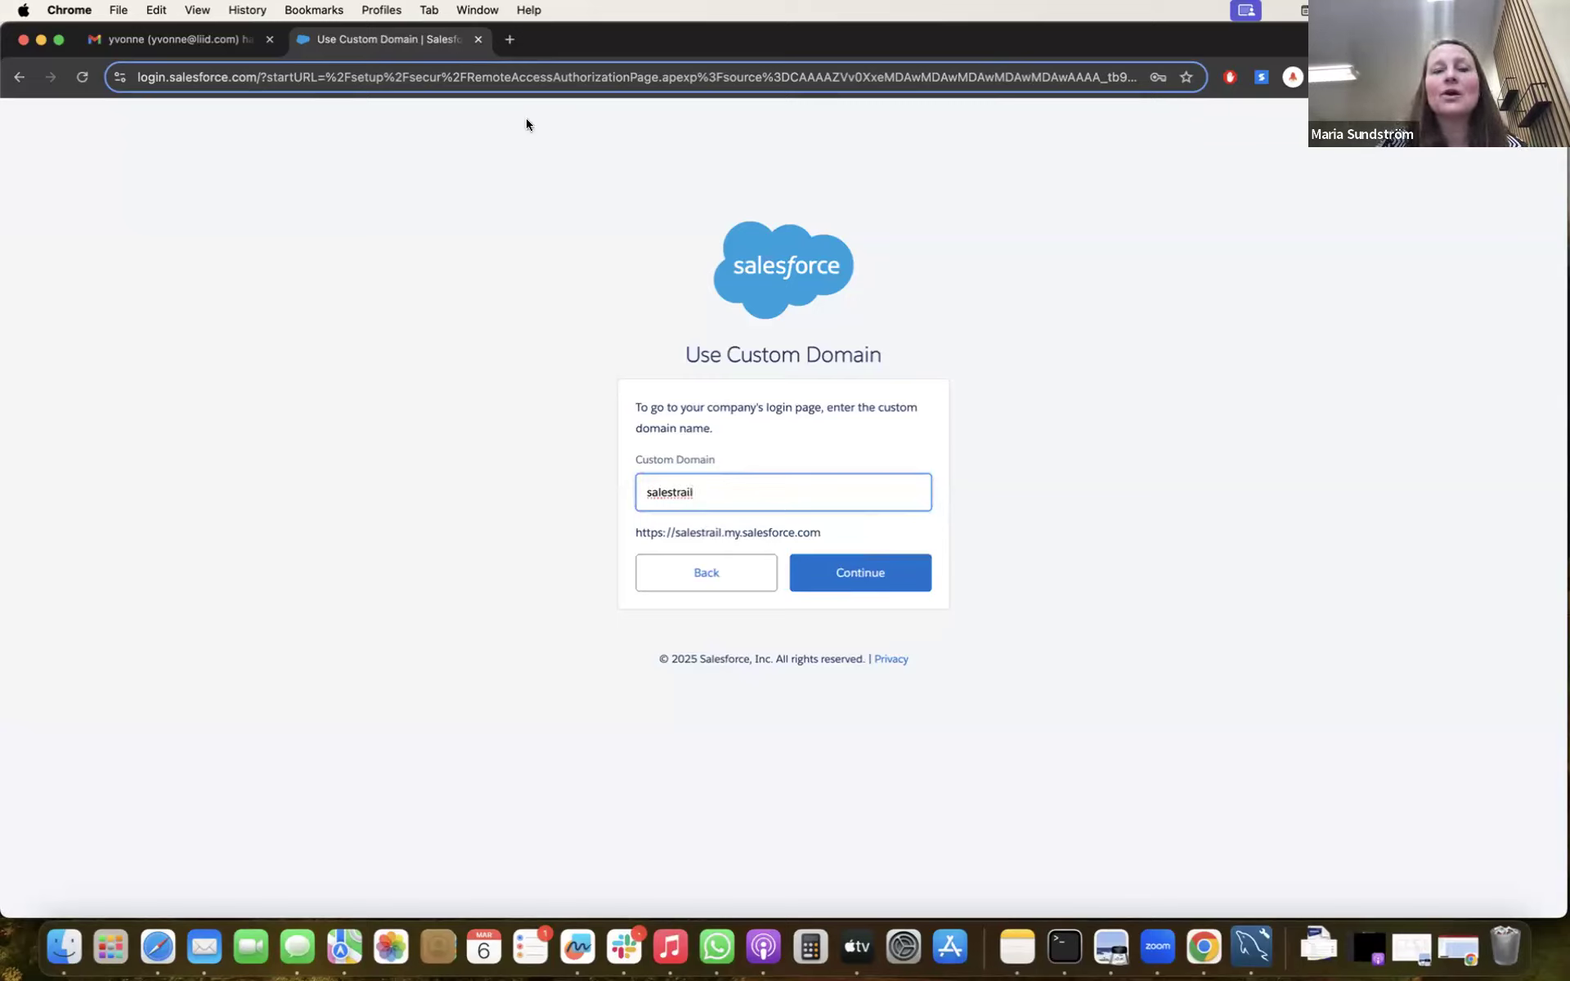
pyautogui.click(165, 72)
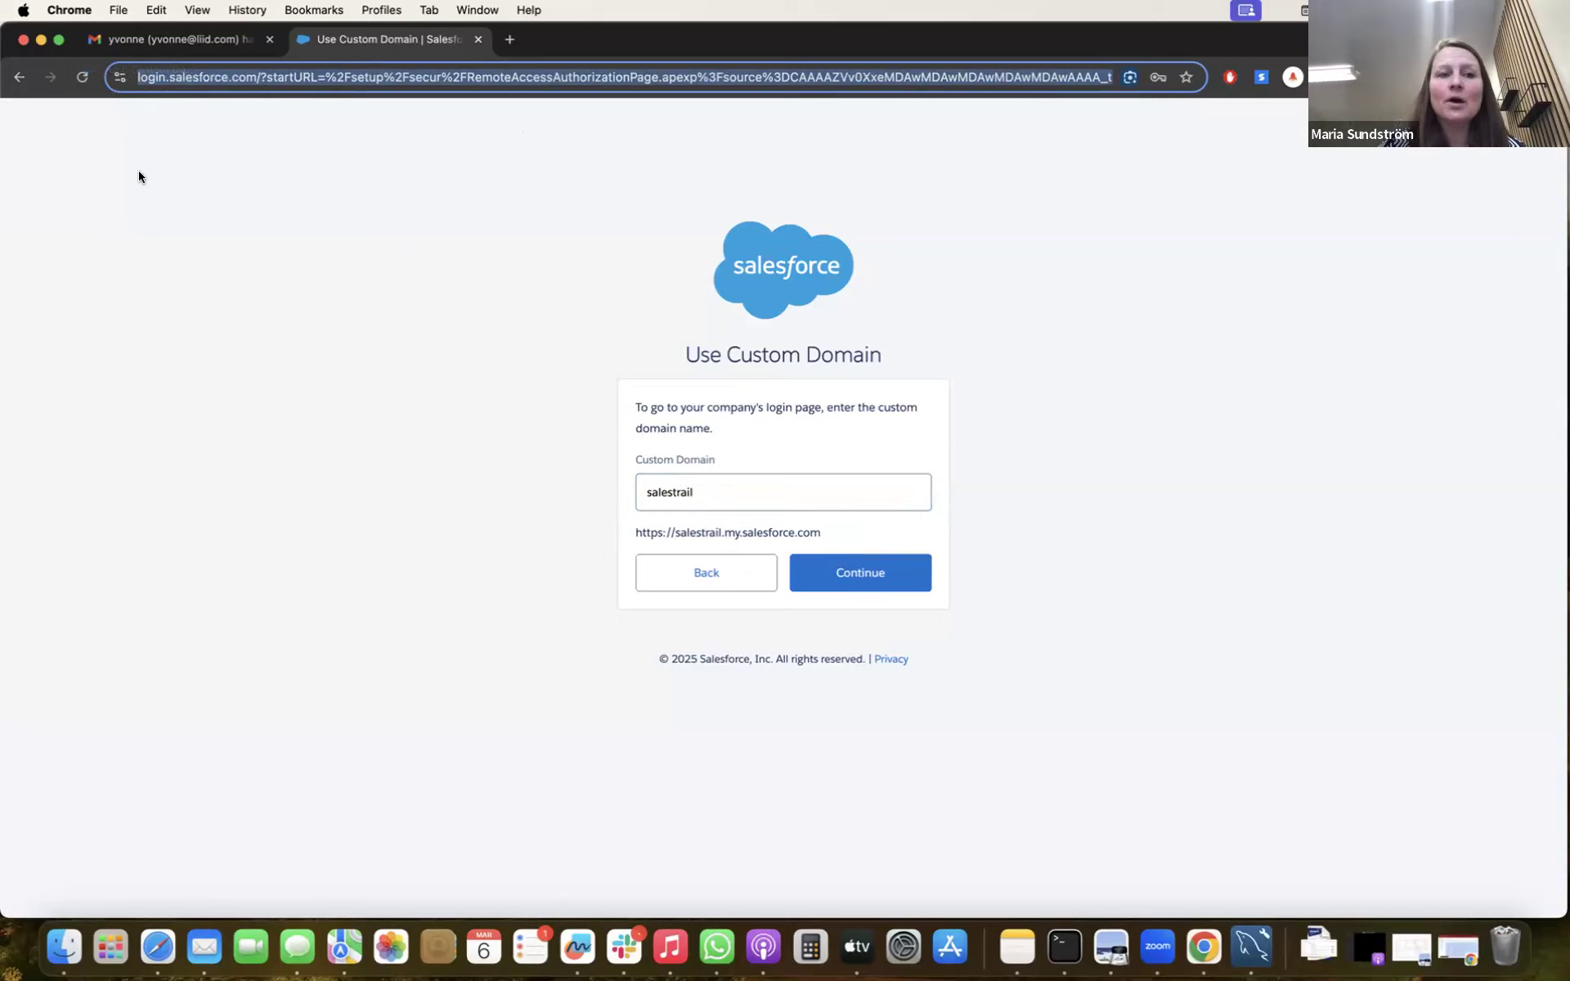
pyautogui.click(586, 316)
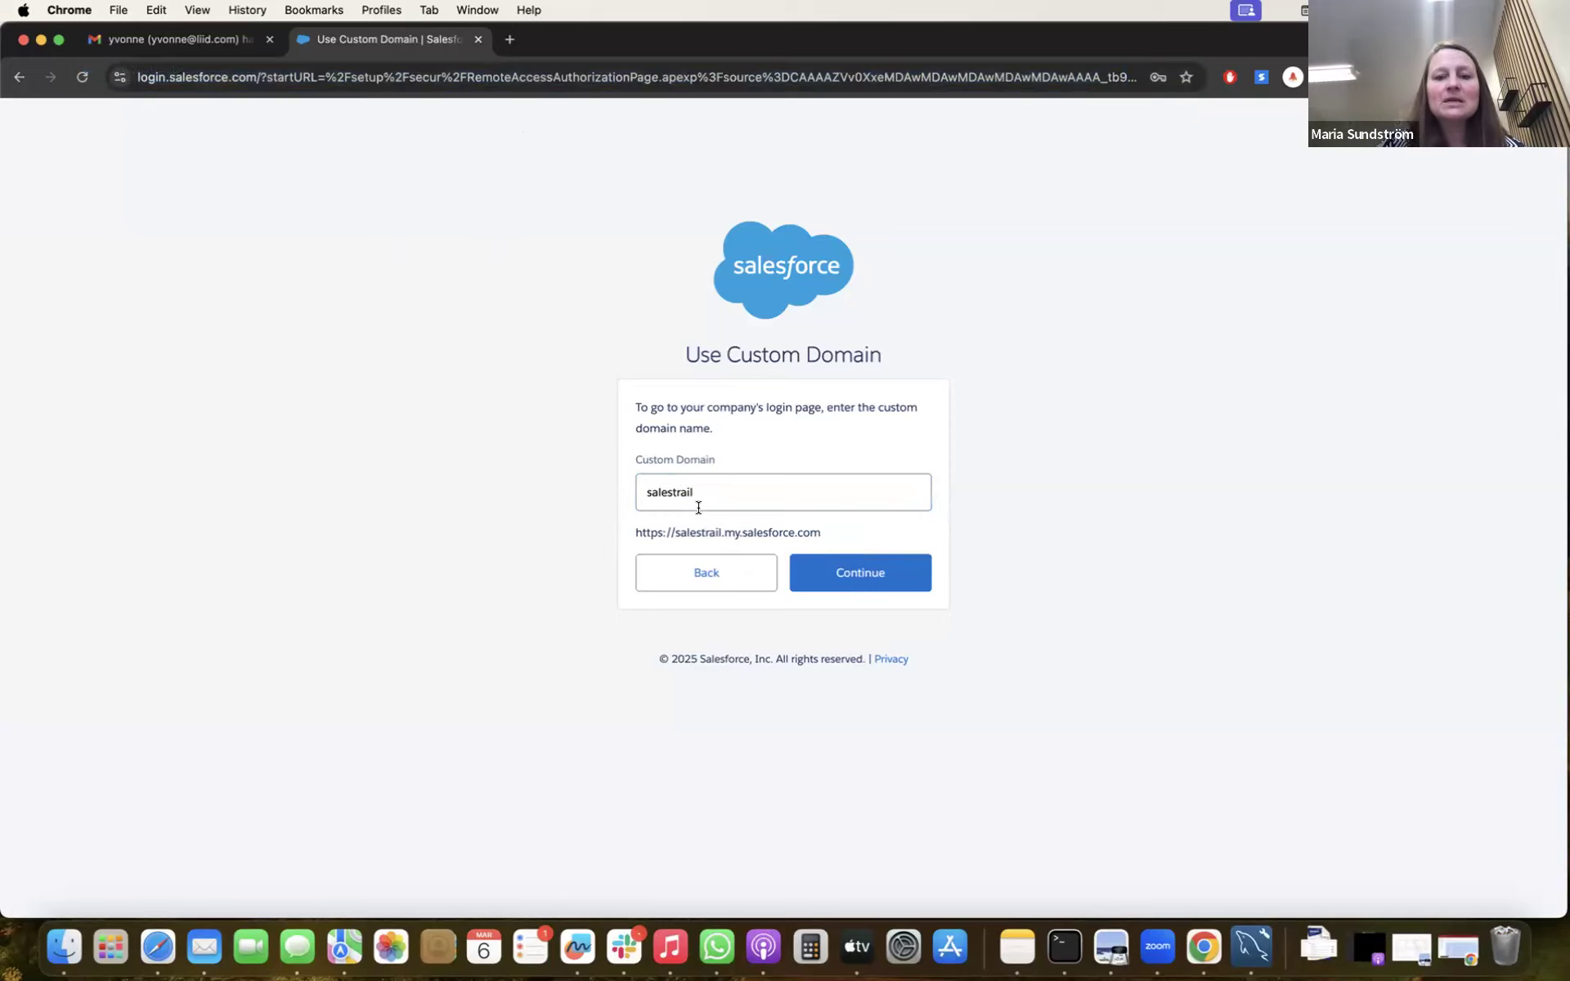
pyautogui.click(873, 573)
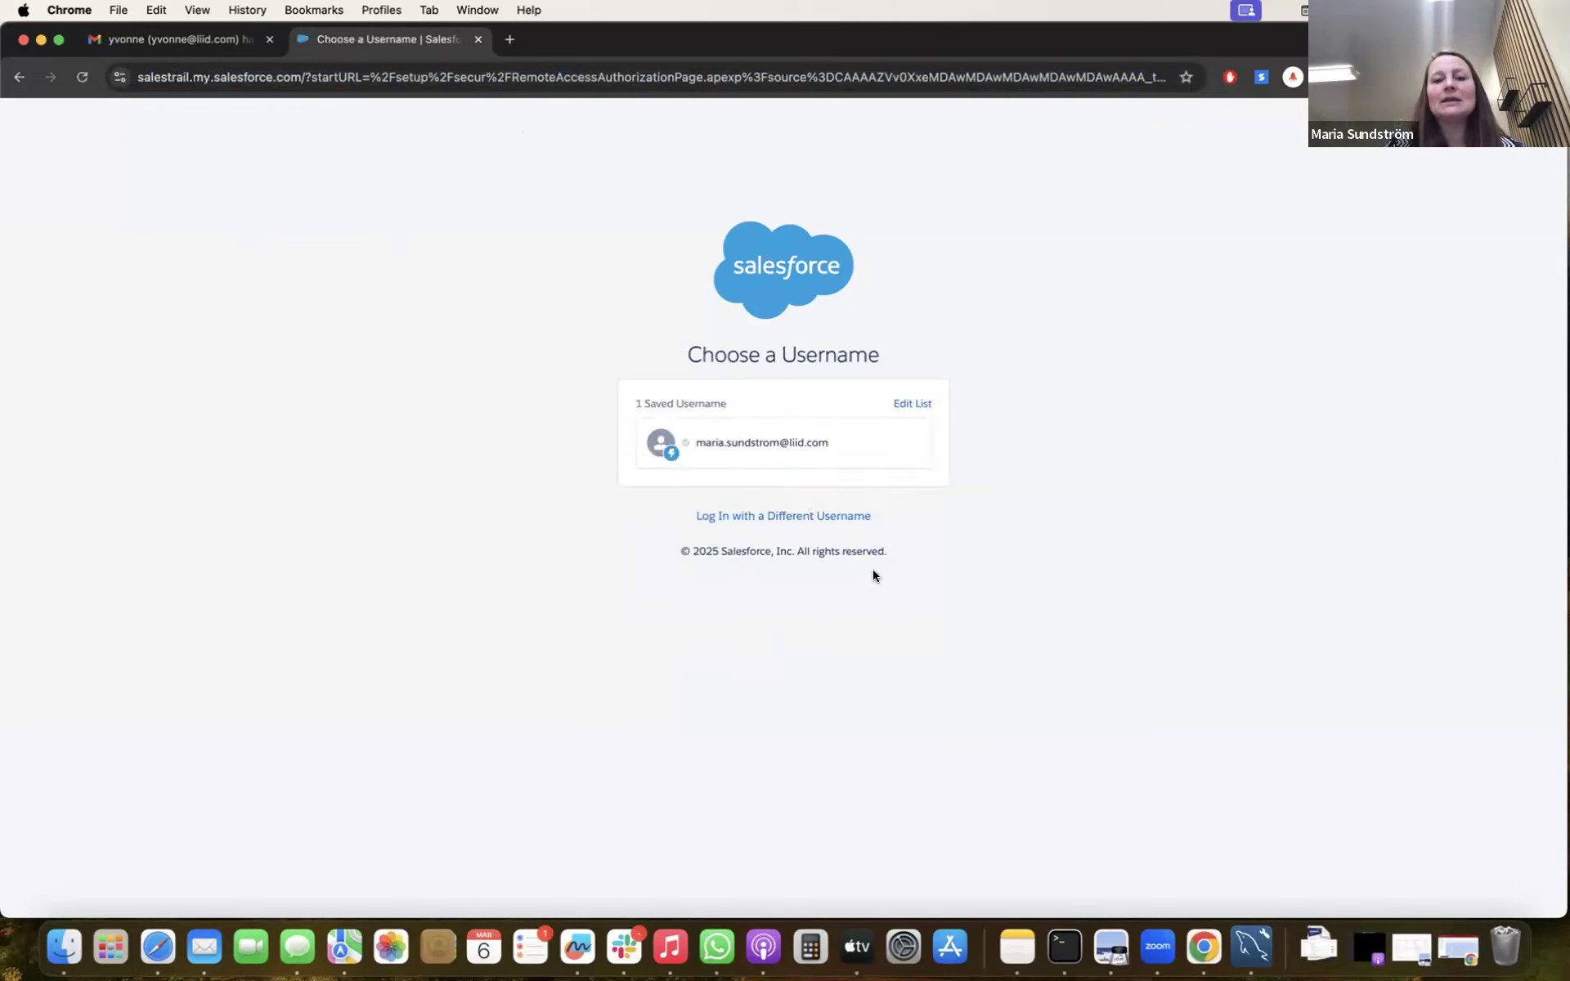
pyautogui.click(766, 446)
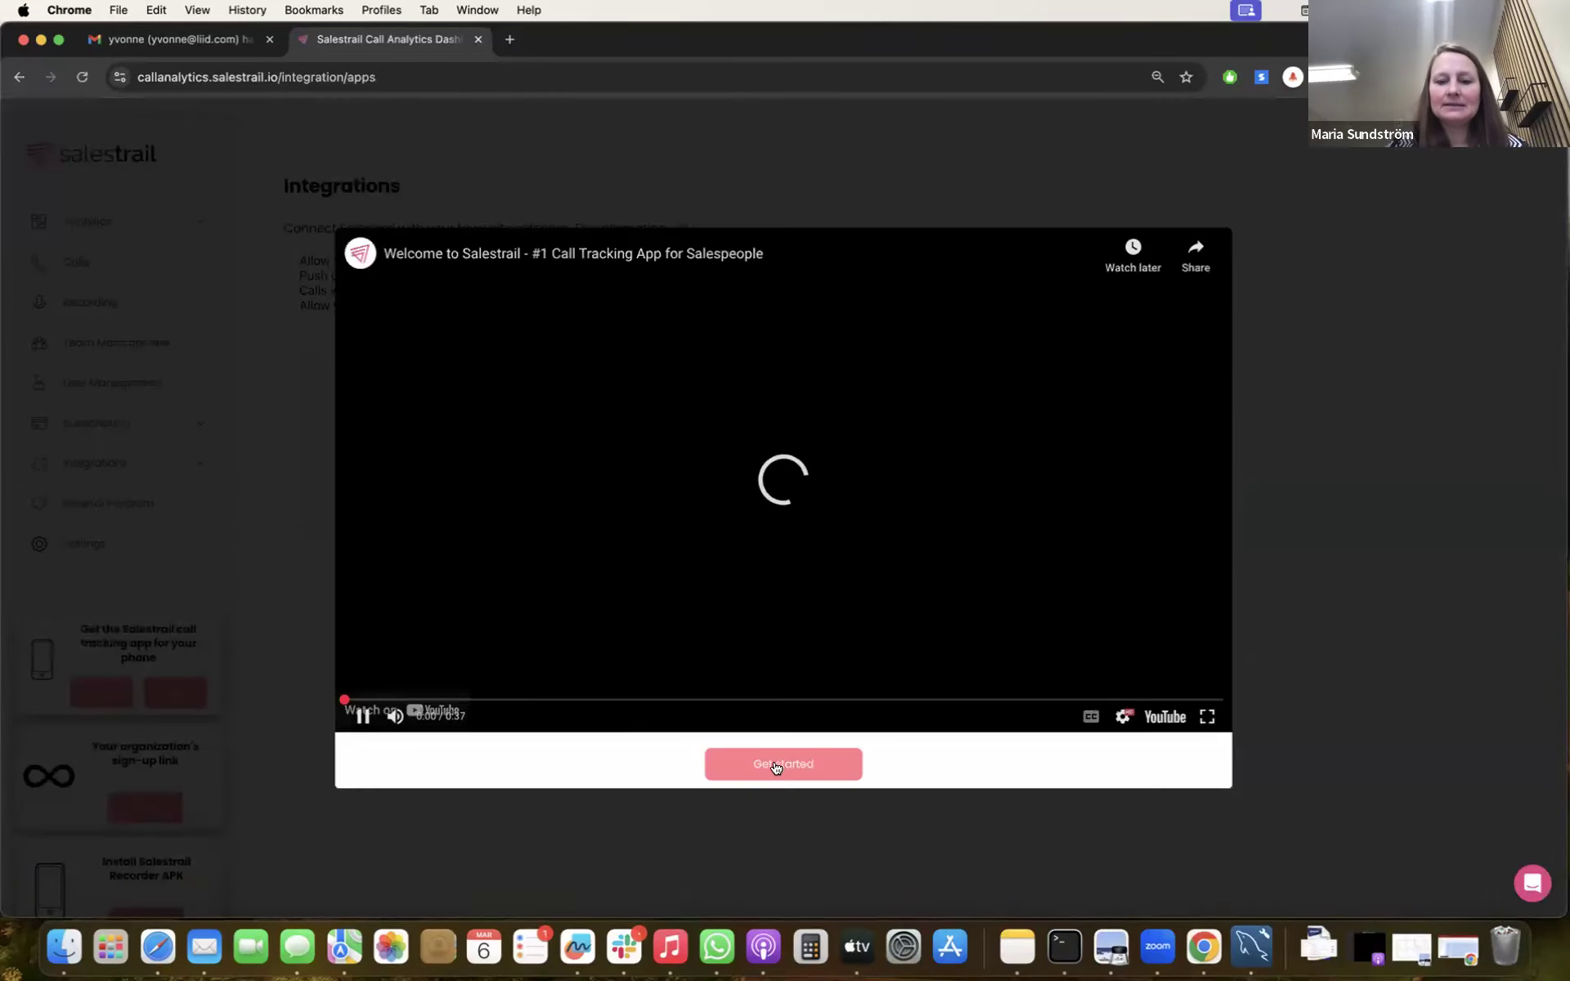
# - Dismiss the welcome video and the BOOM! install-link message to see the Integrations page
pyautogui.click(777, 765)
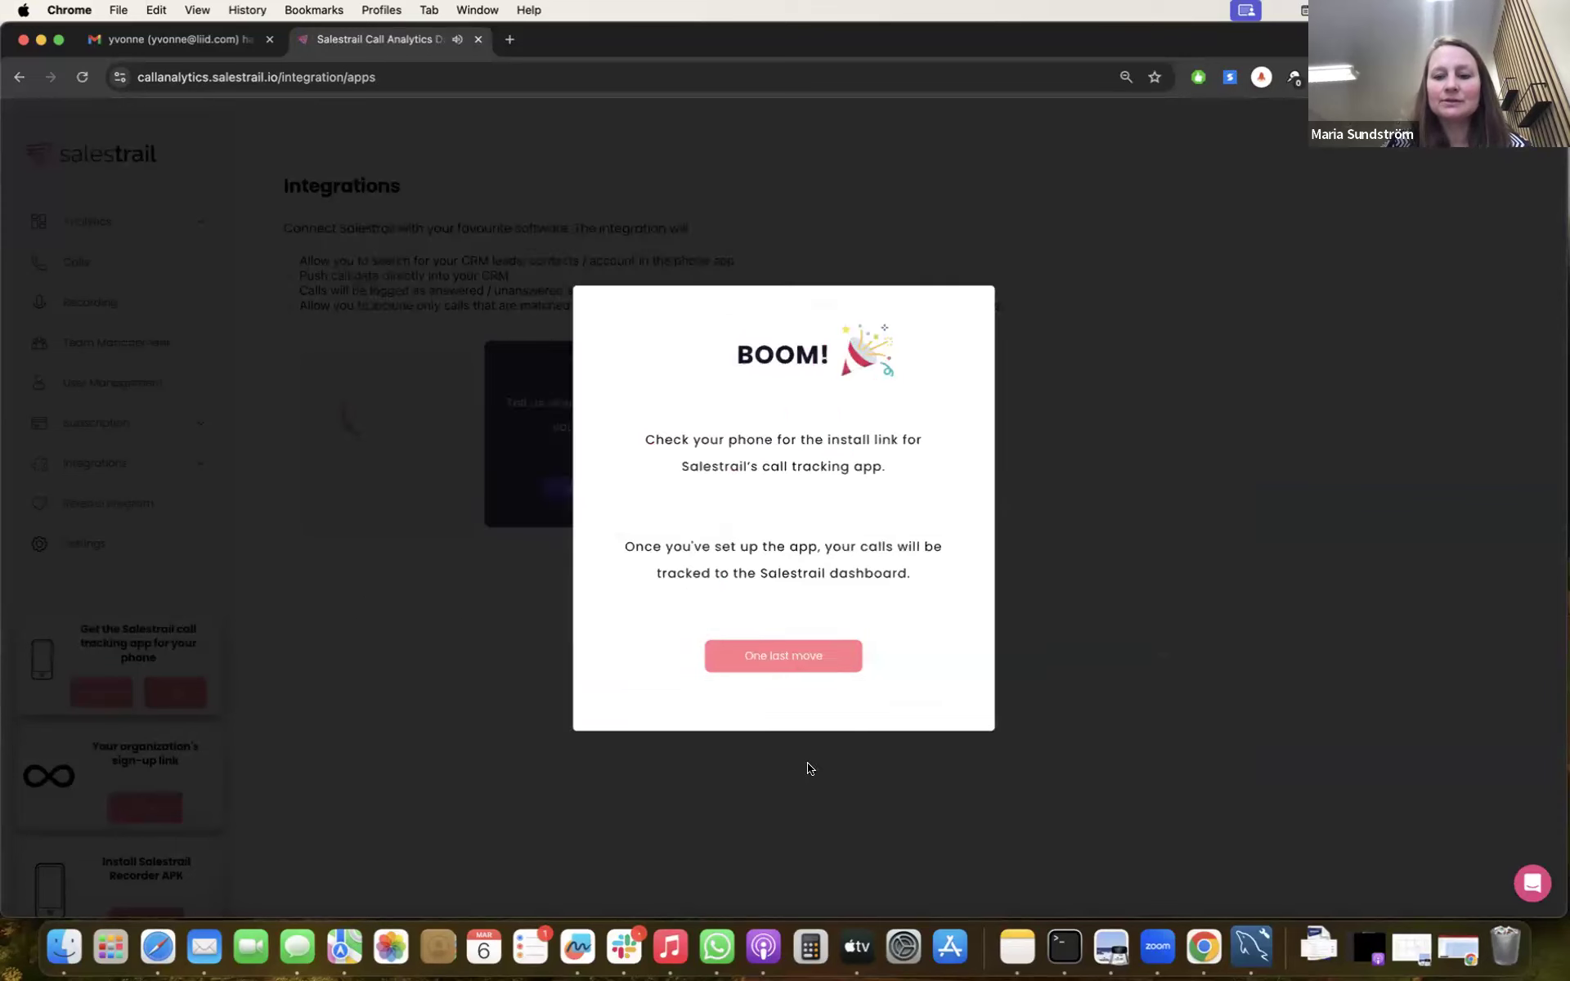
pyautogui.click(770, 659)
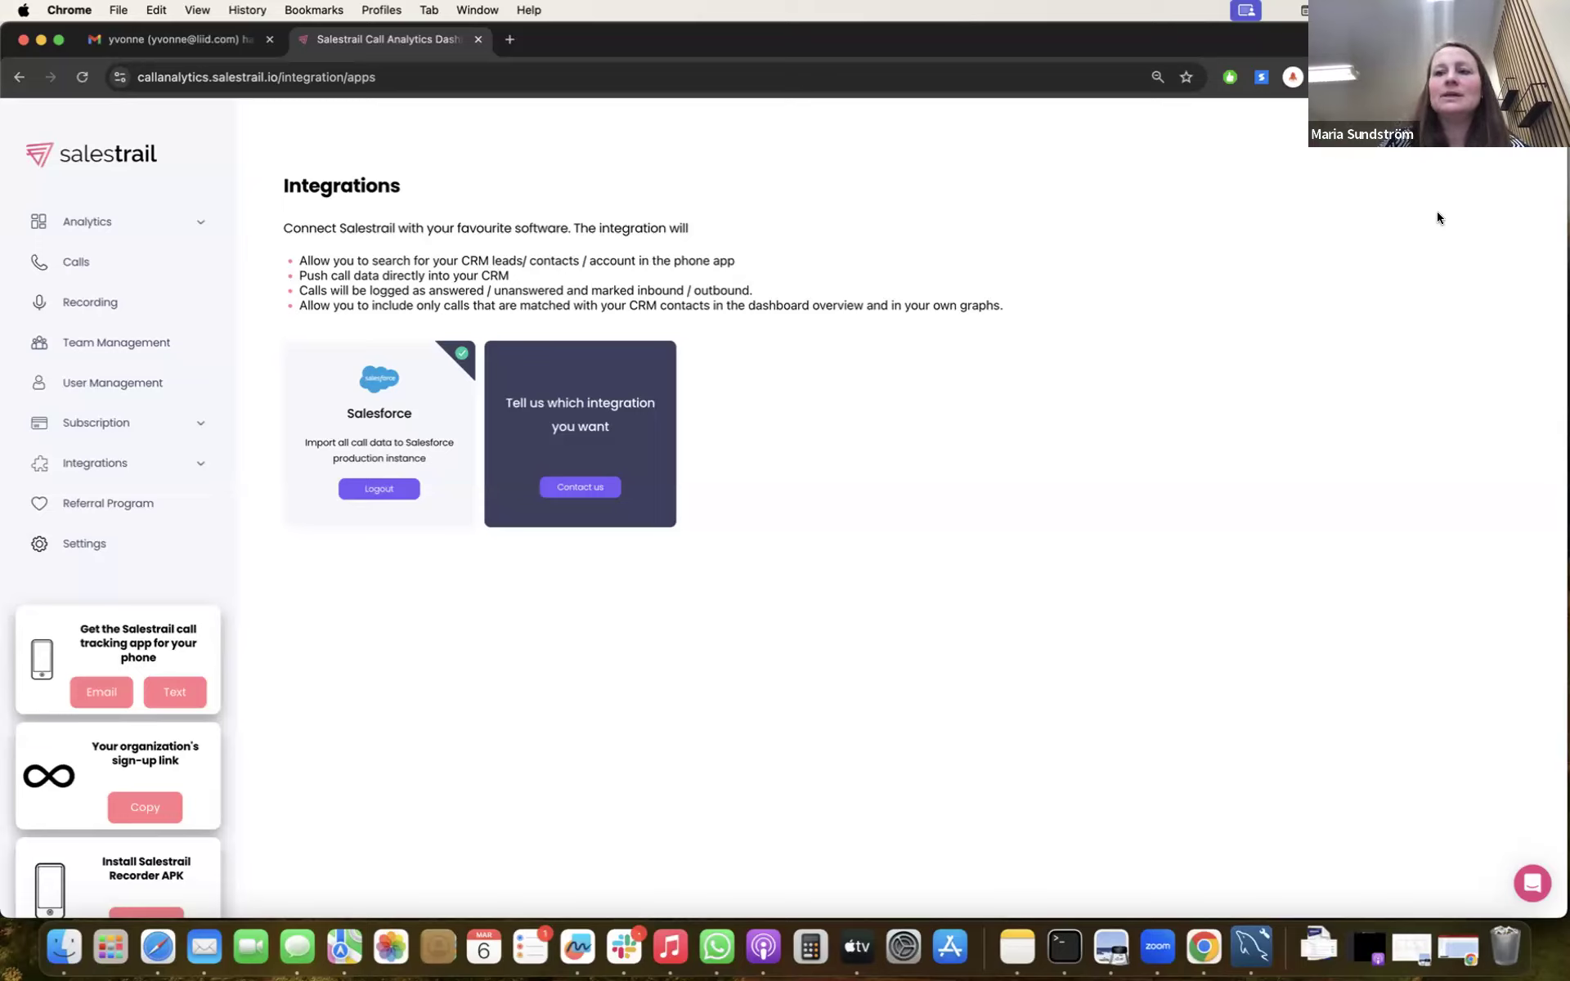
# - Expand Integrations and view account details, then open the Play Store on the Android phone
pyautogui.click(83, 470)
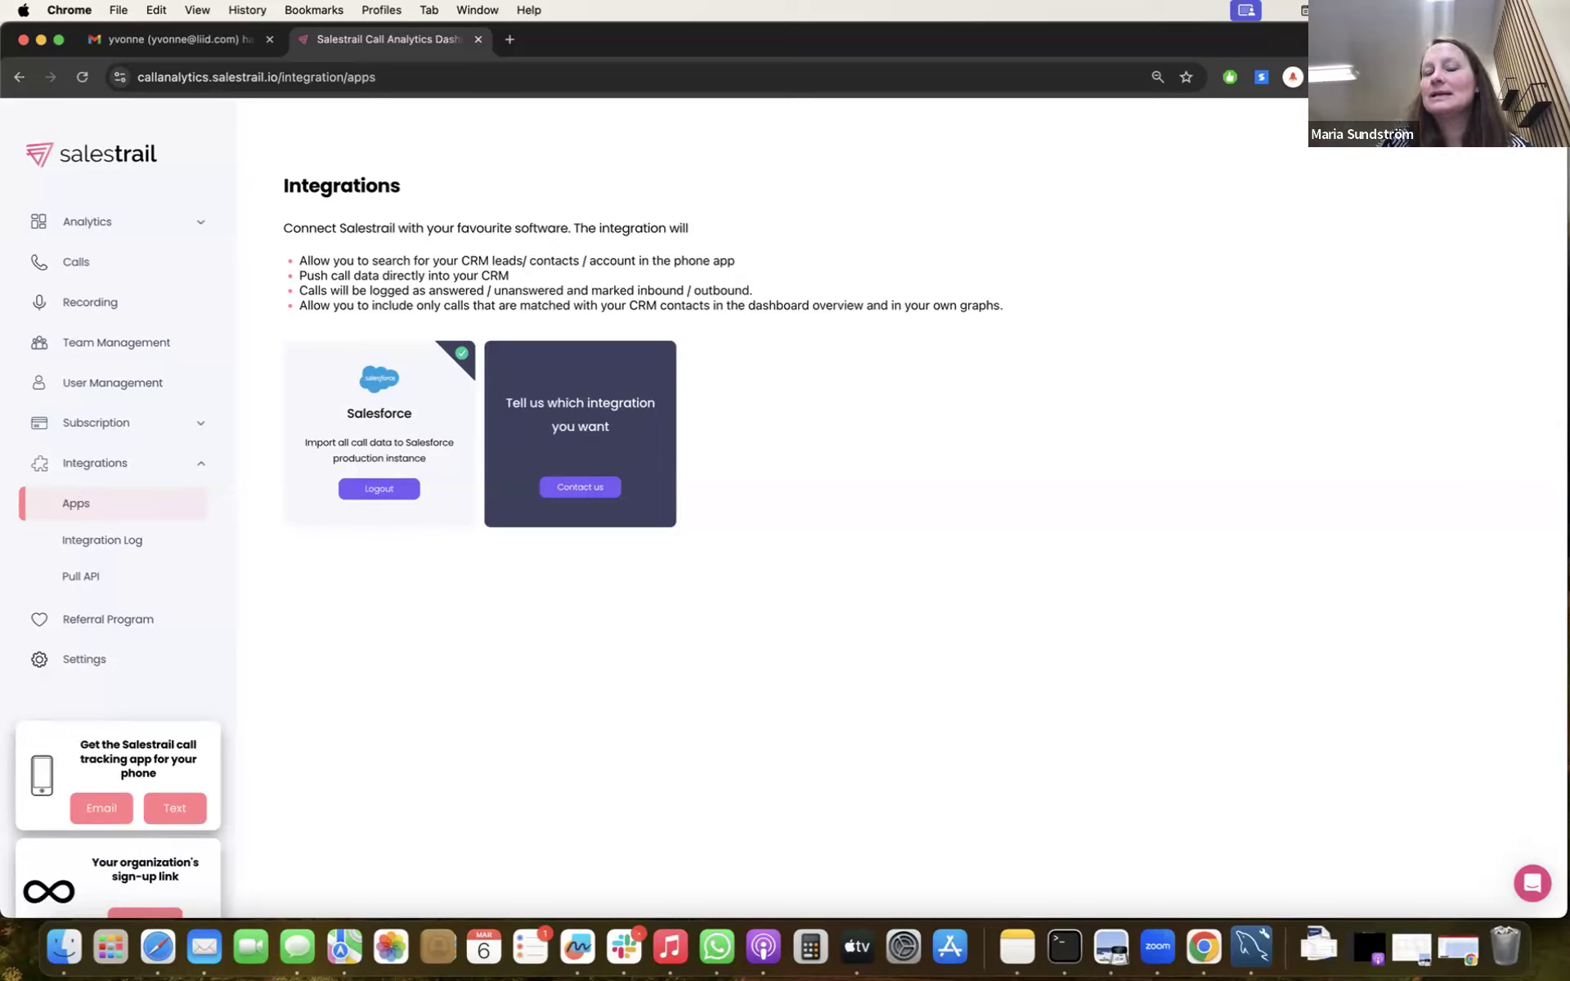
pyautogui.click(1518, 125)
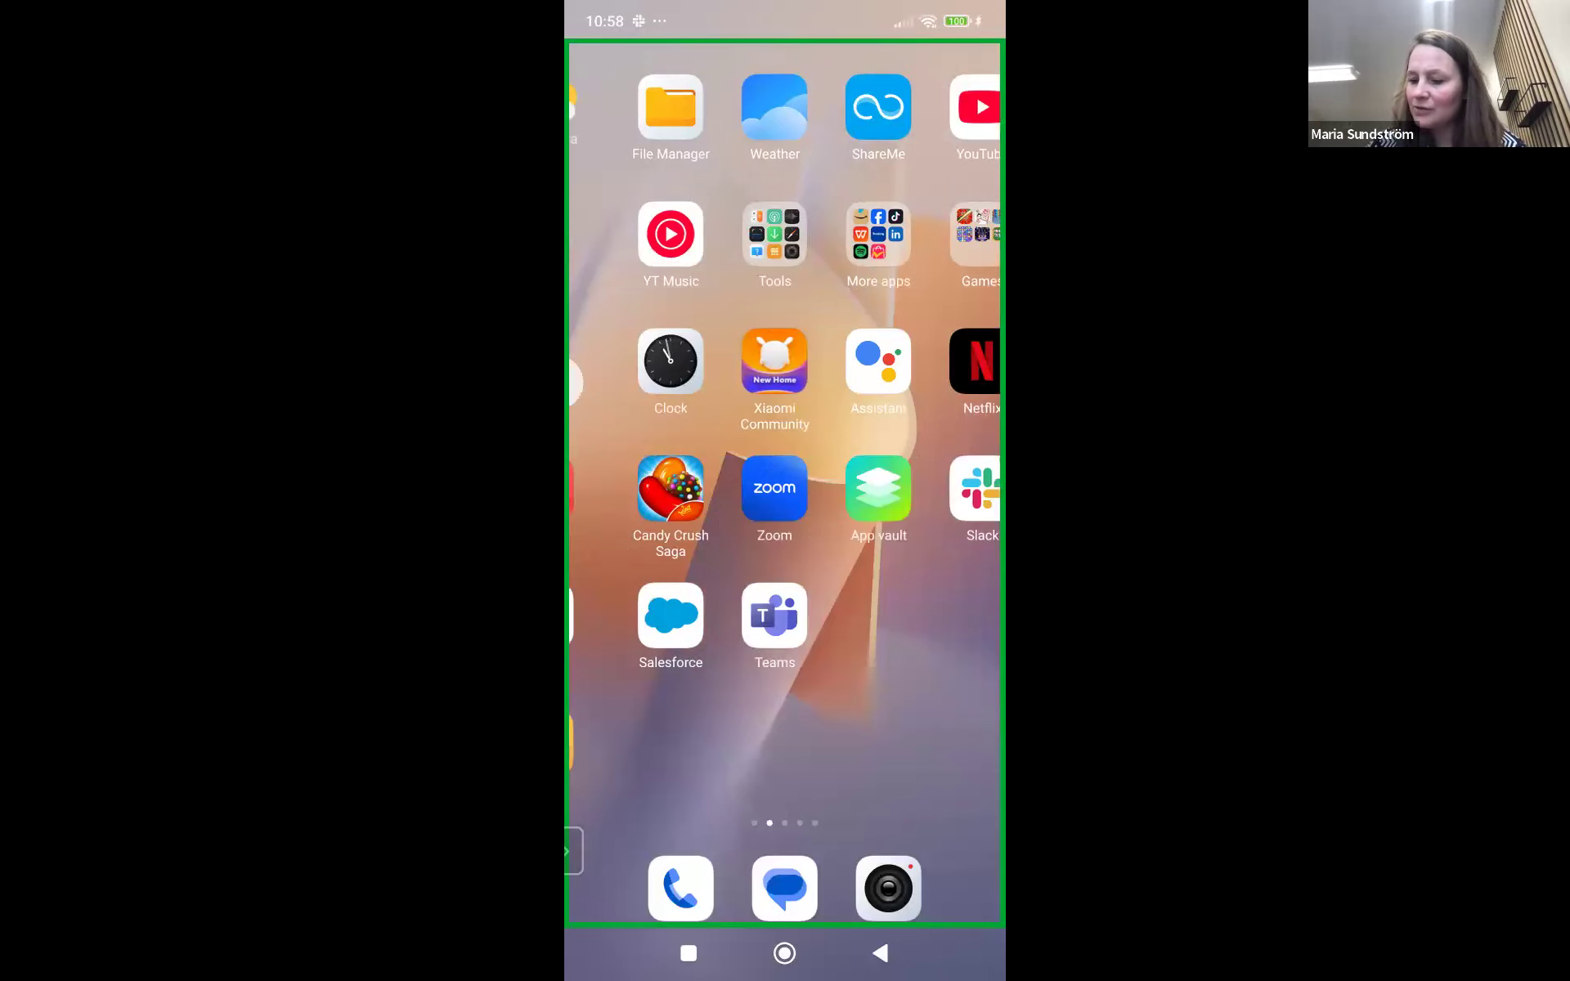
pyautogui.moveTo(703, 572); pyautogui.dragTo(908, 572)
pyautogui.click(732, 490)
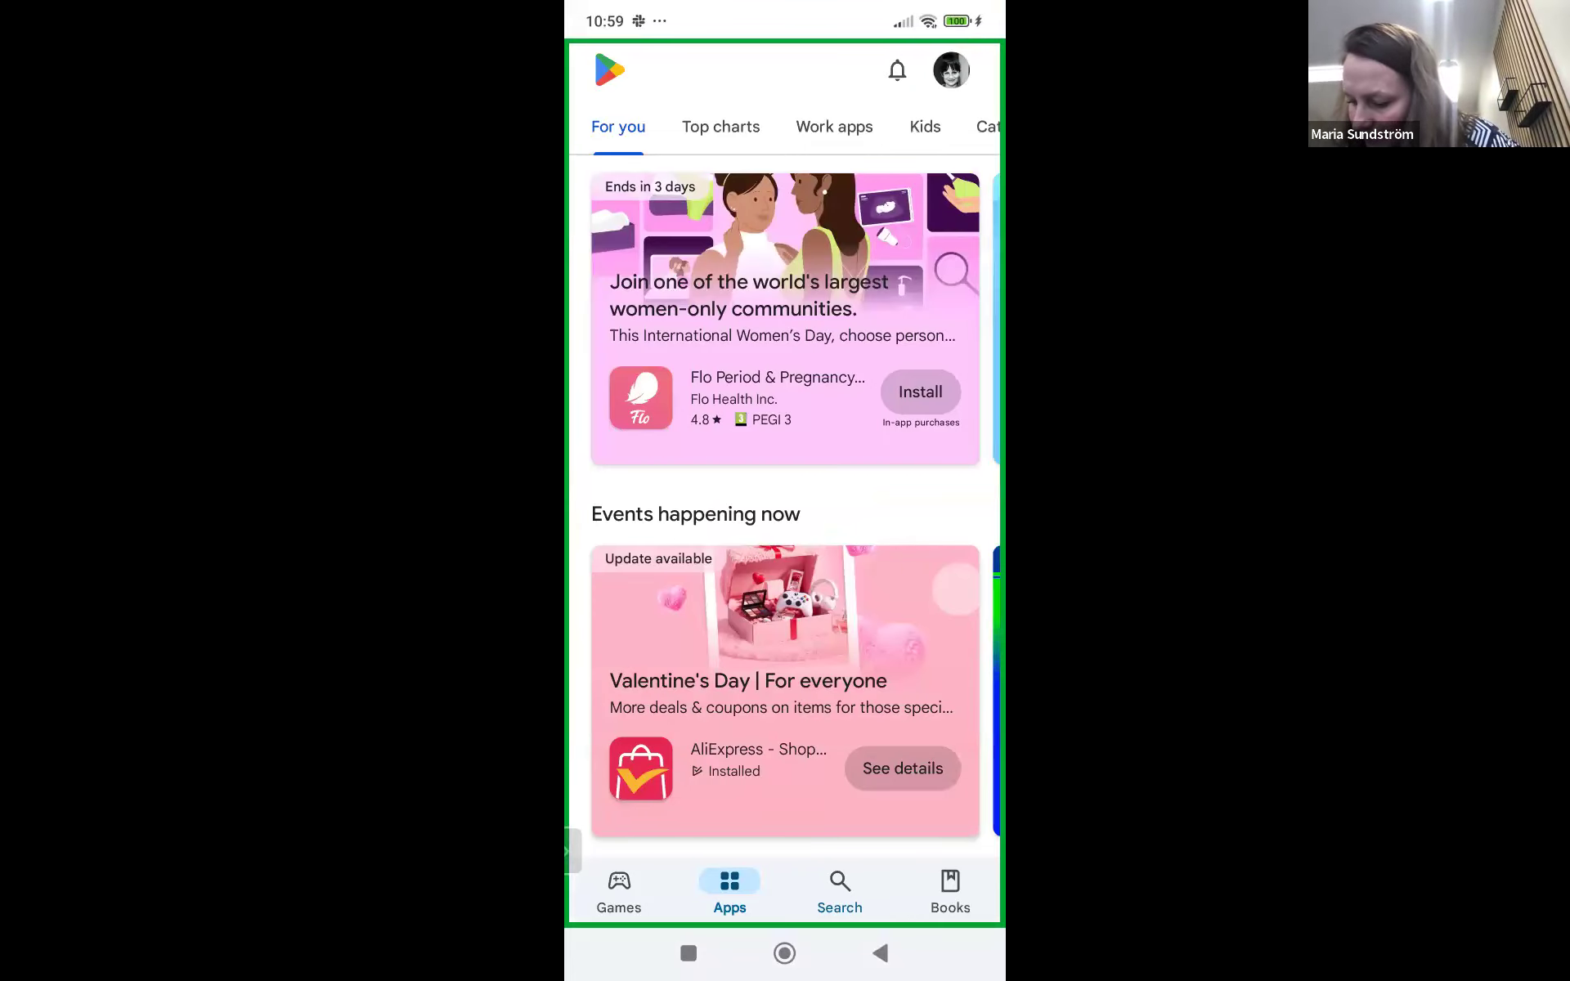
# - Search Play Store for 'salestrail', install Salestrail - Call log&analysis, and open it
pyautogui.click(839, 891)
pyautogui.click(748, 70)
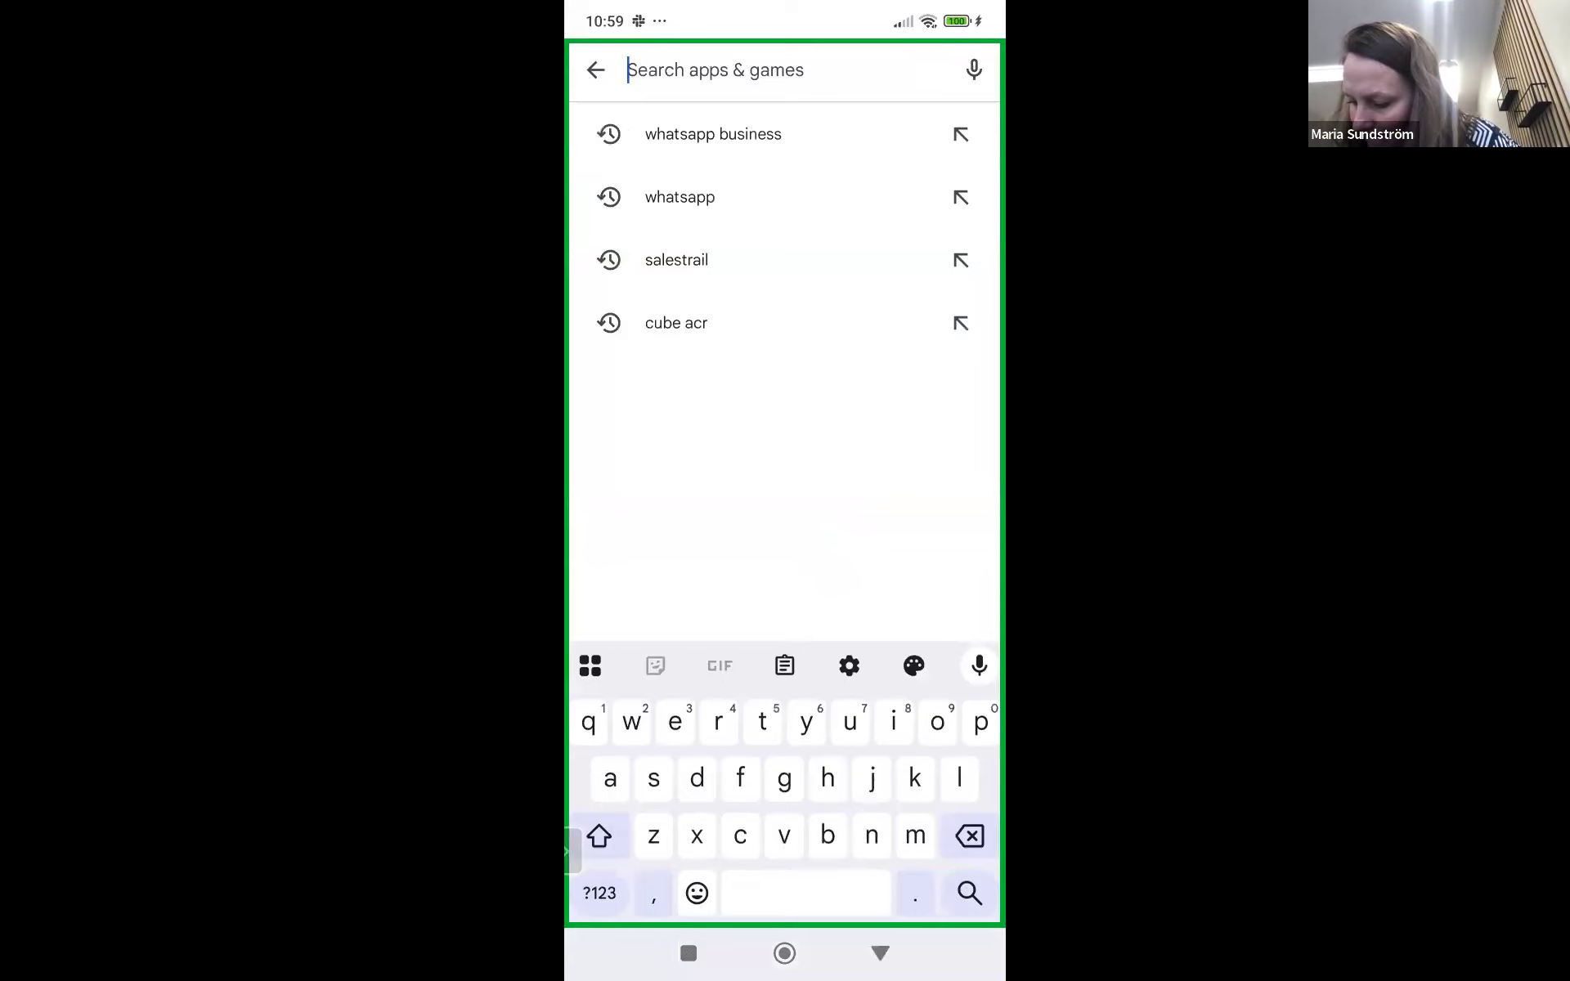
pyautogui.write('sa')
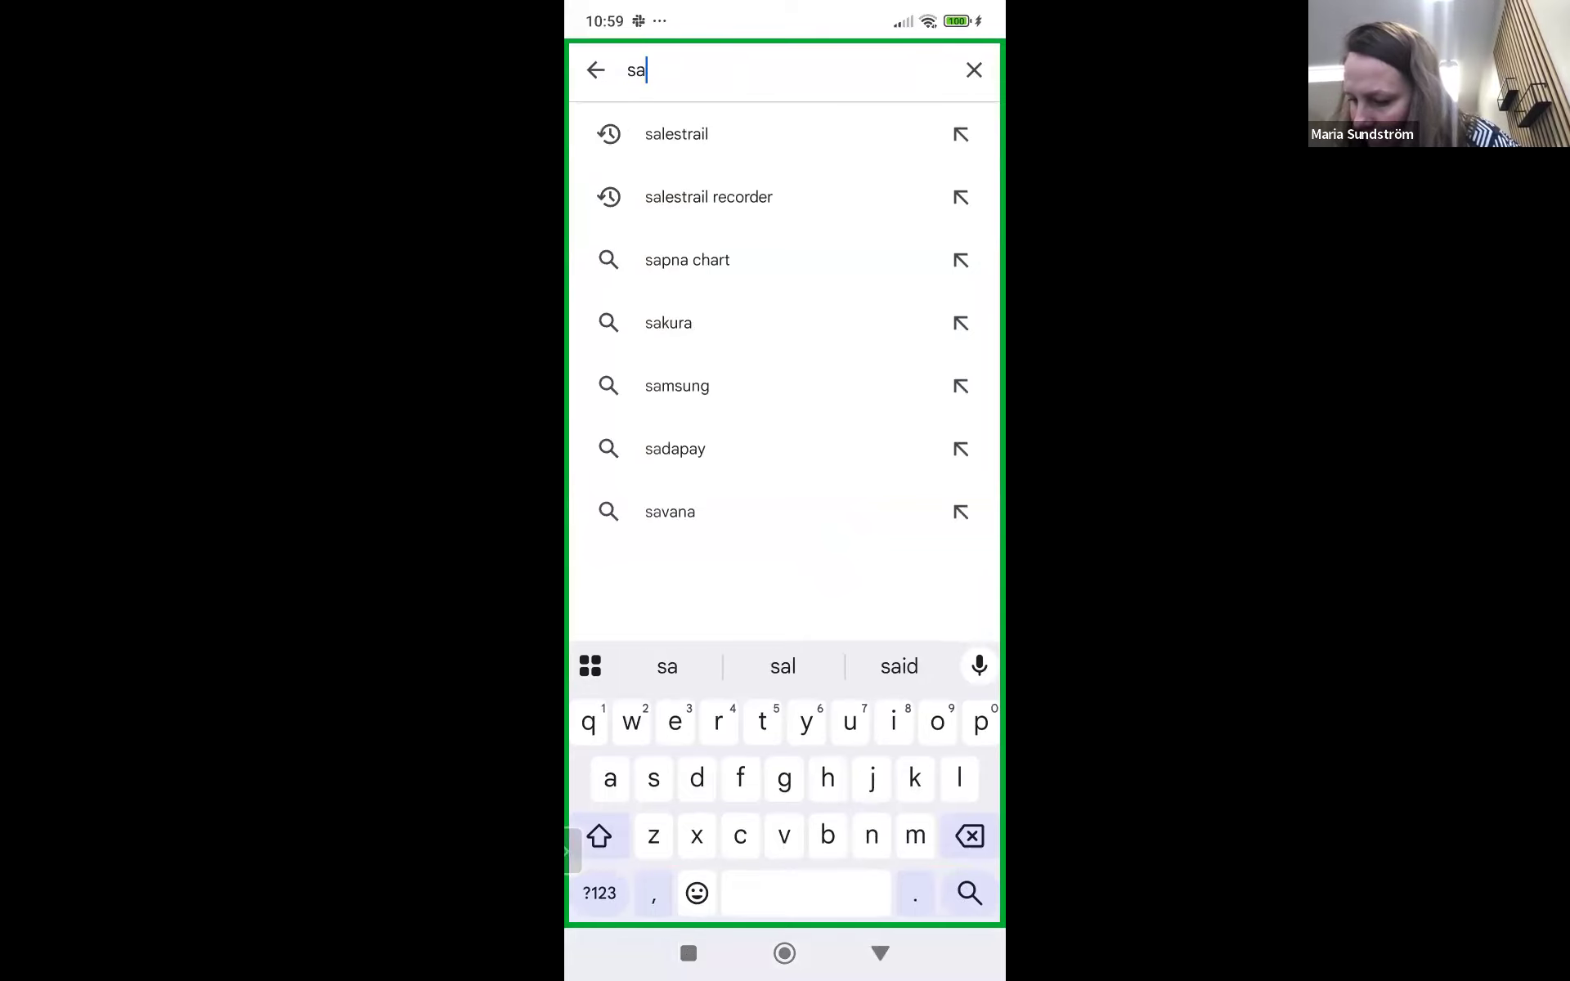
pyautogui.write('lestrail')
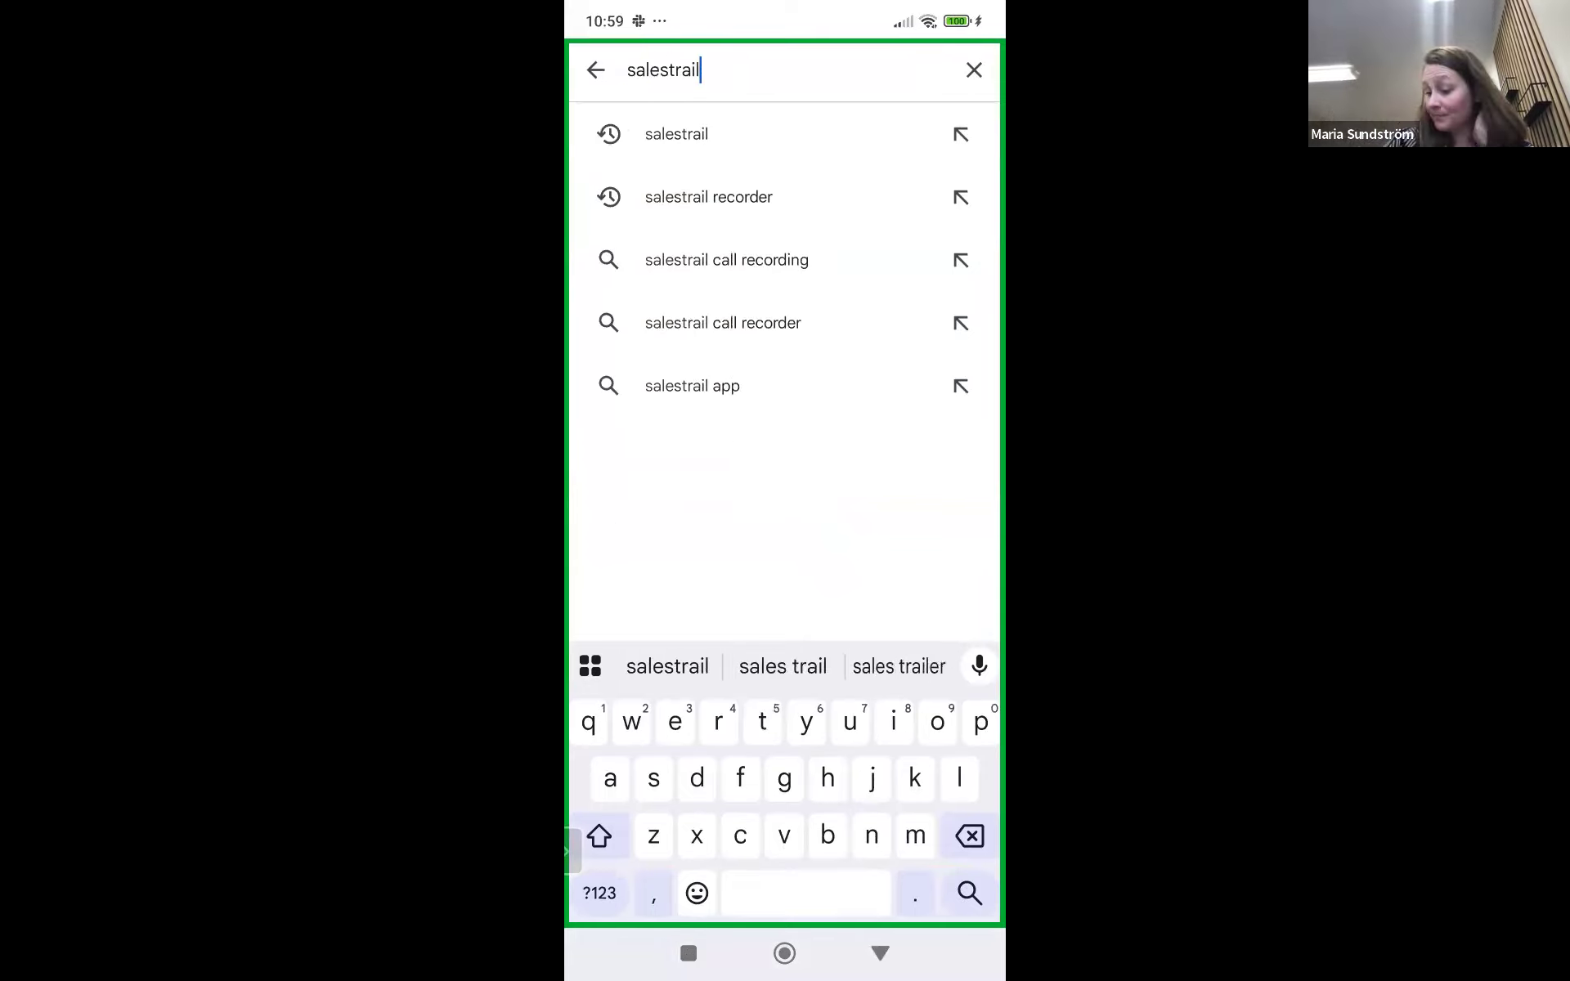
pyautogui.press('Return')
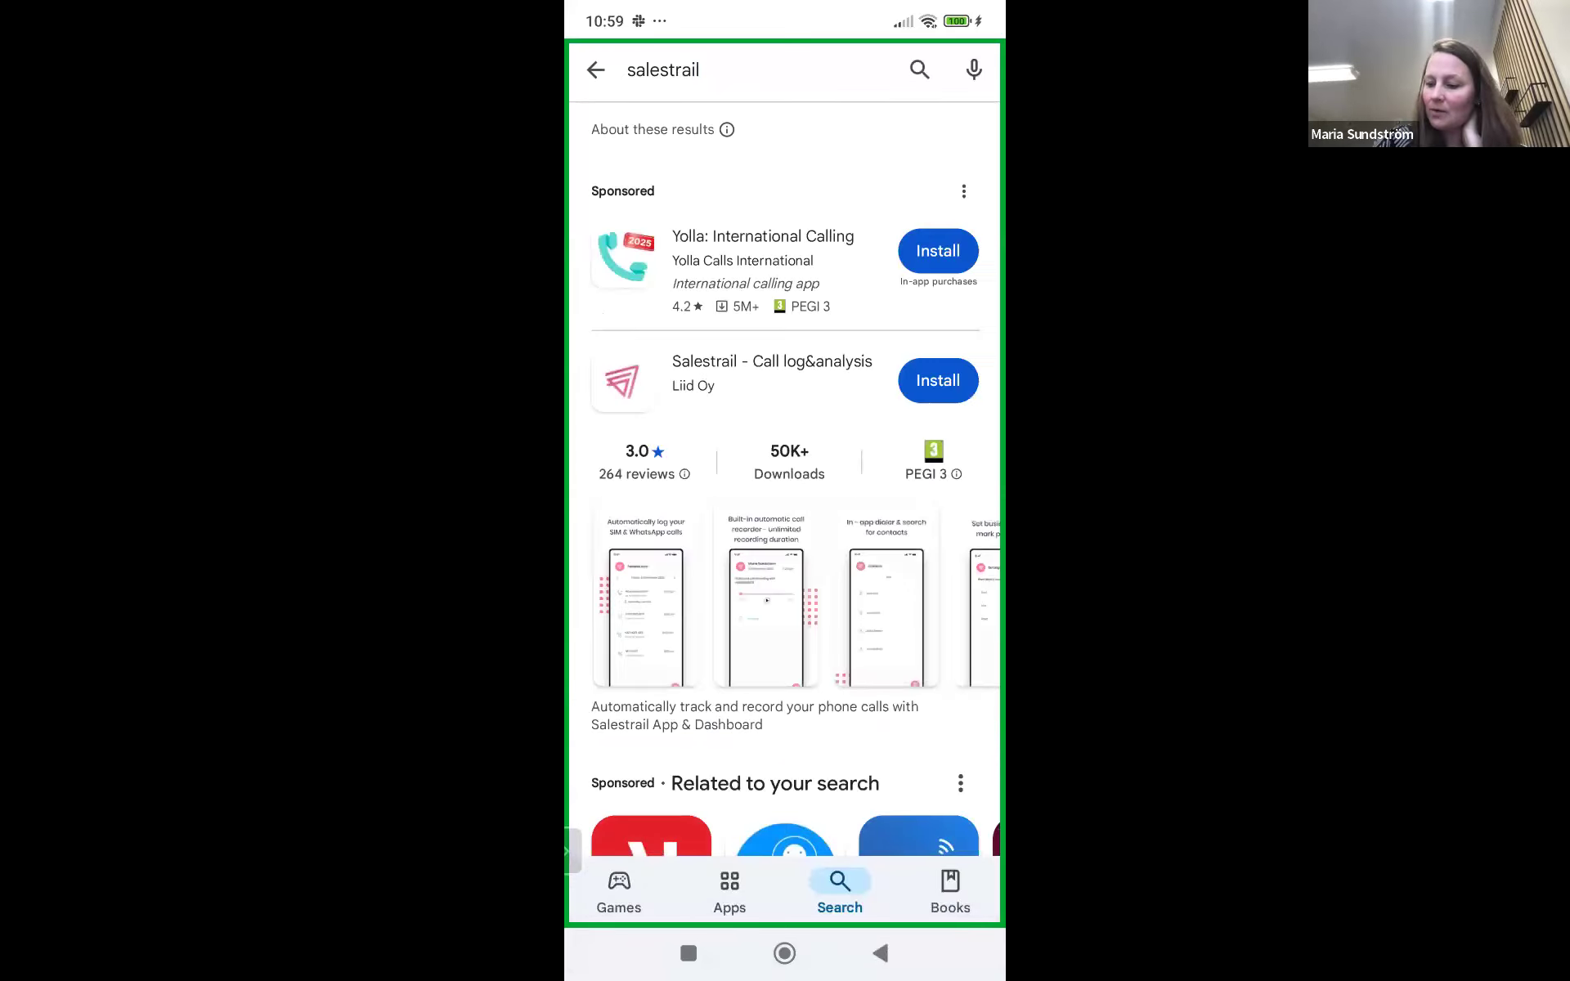
pyautogui.click(938, 381)
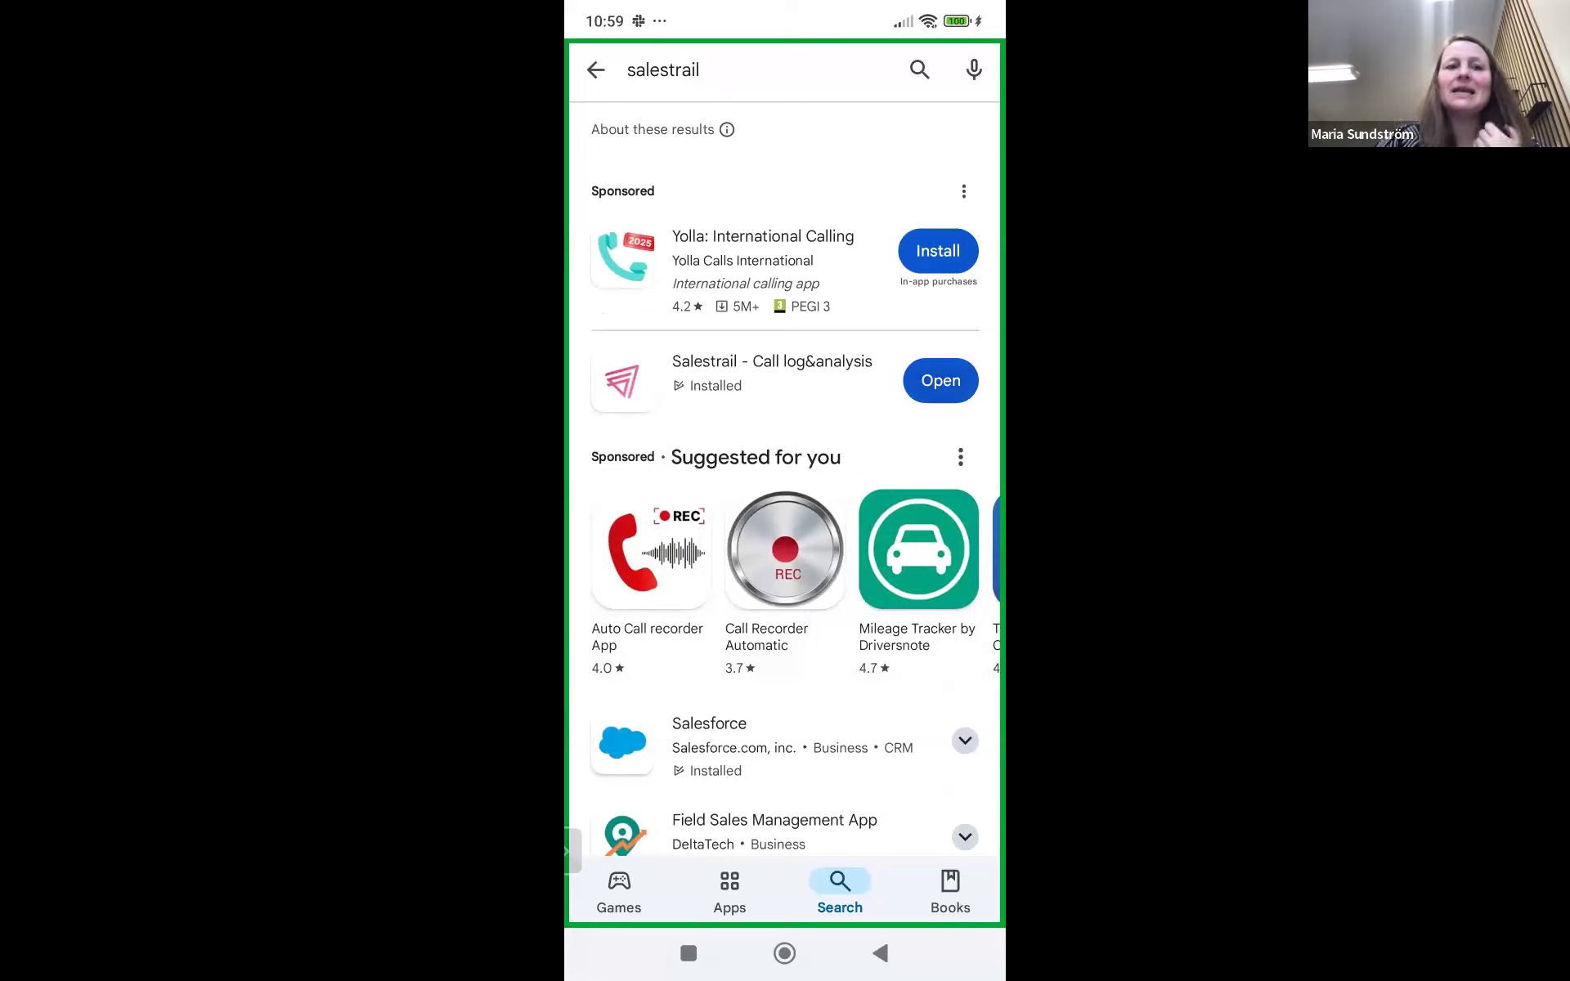
pyautogui.click(941, 381)
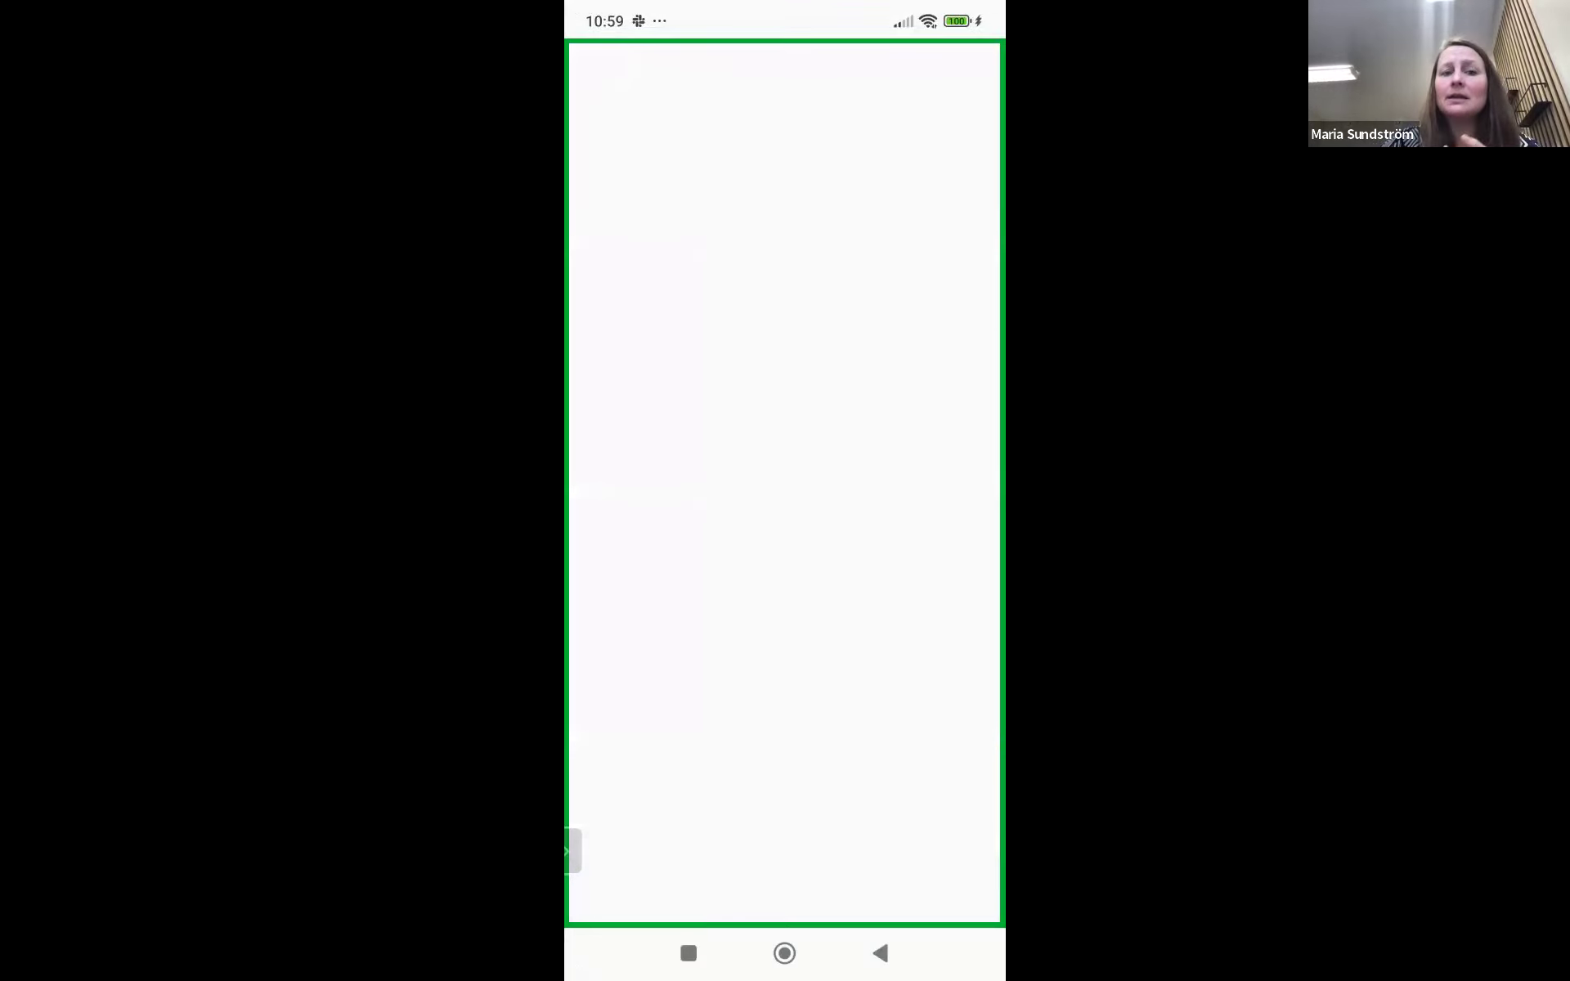